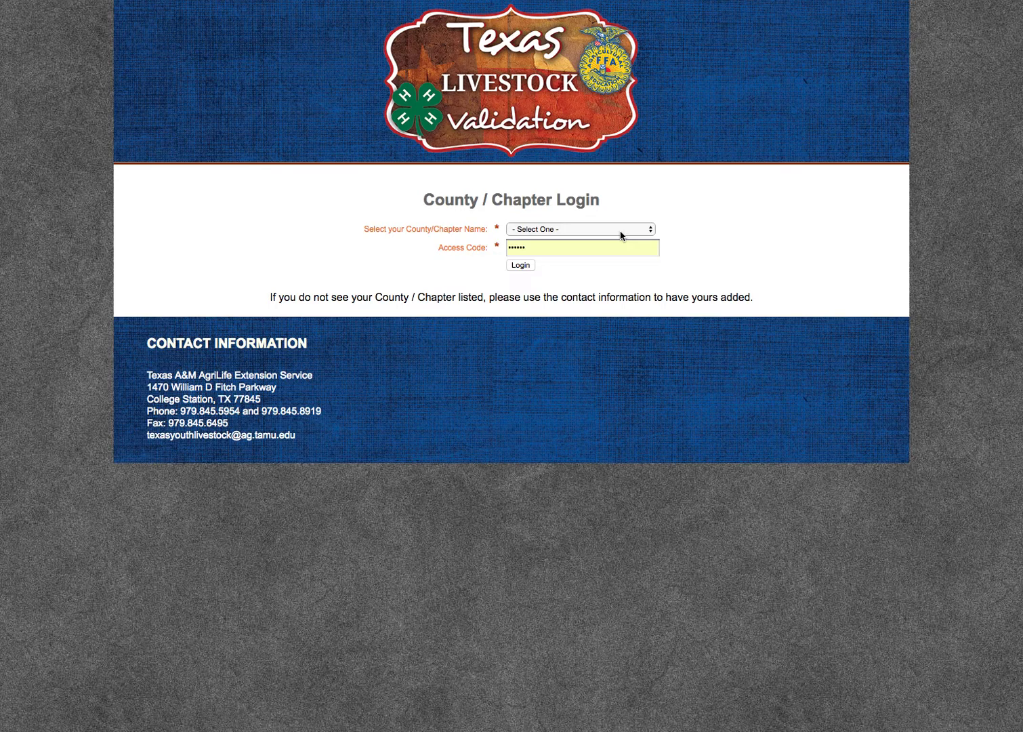
# - Choose Dummy Test as the county/chapter and log in
pyautogui.click(621, 231)
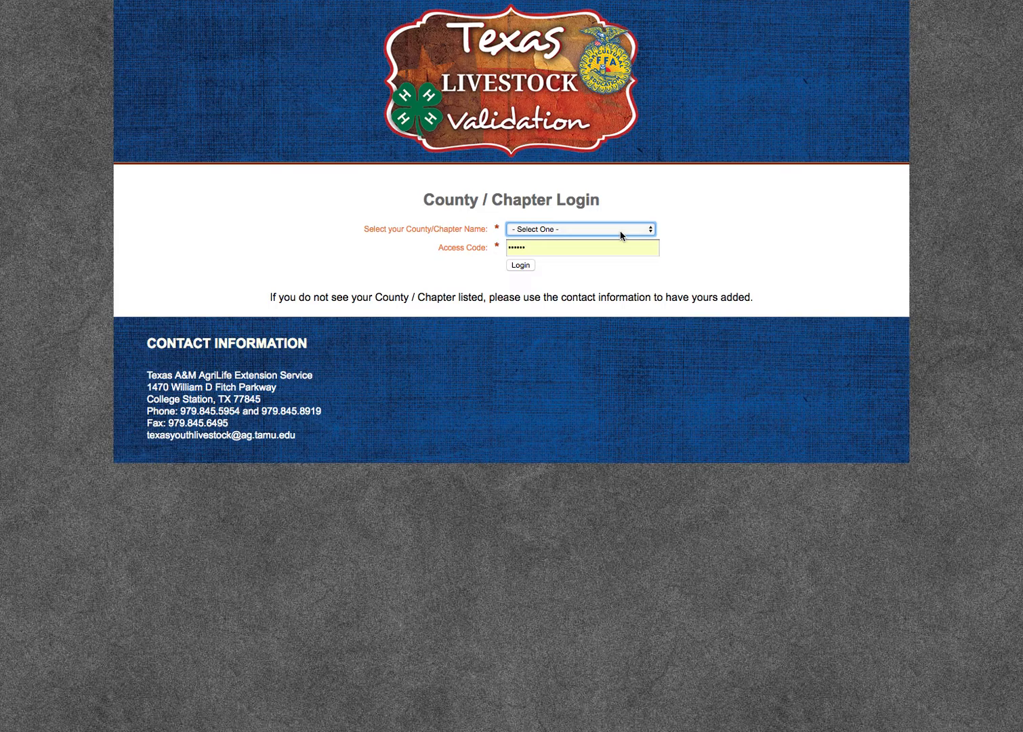
pyautogui.click(620, 230)
pyautogui.scroll(-20, 620, 233)
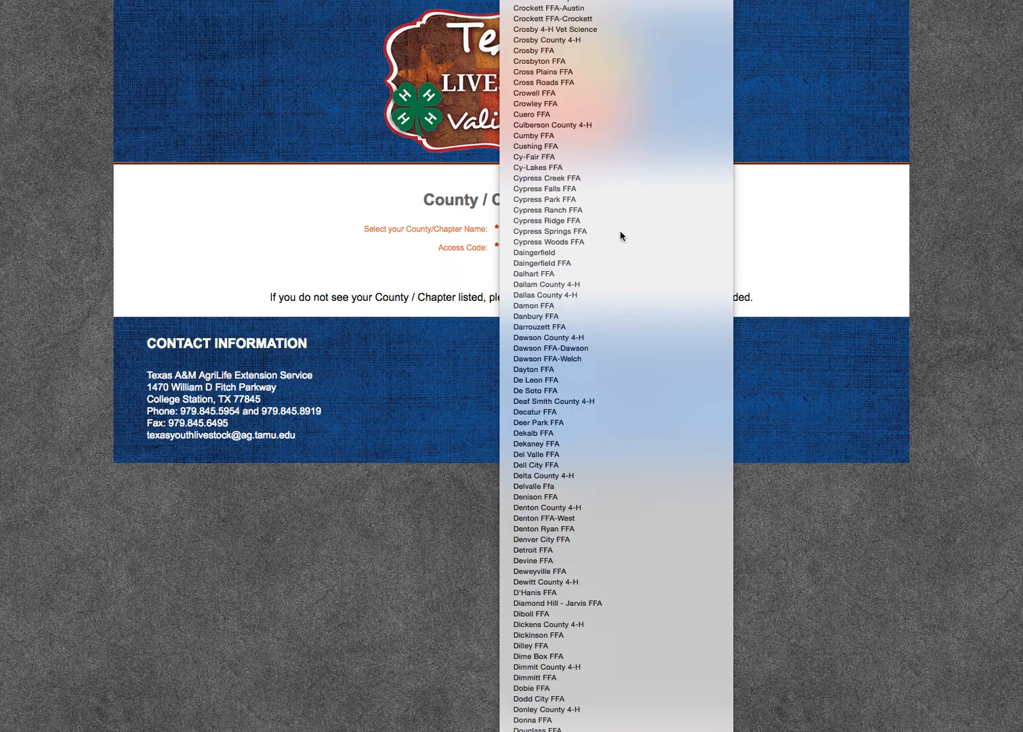
pyautogui.press('Return')
pyautogui.click(527, 269)
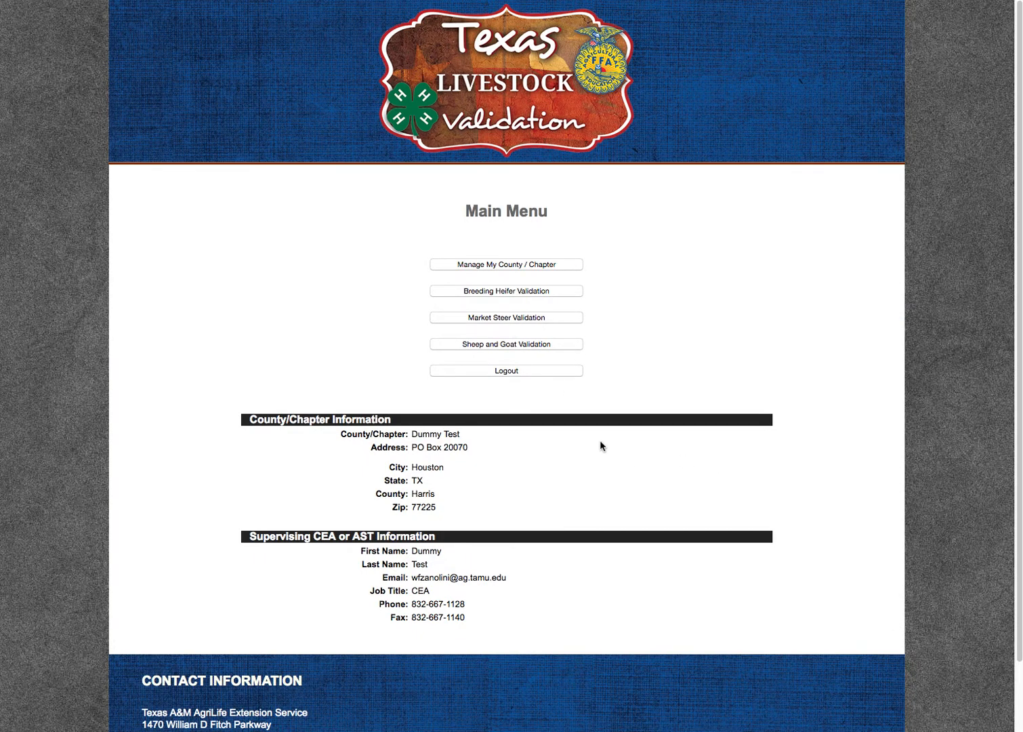
pyautogui.click(536, 267)
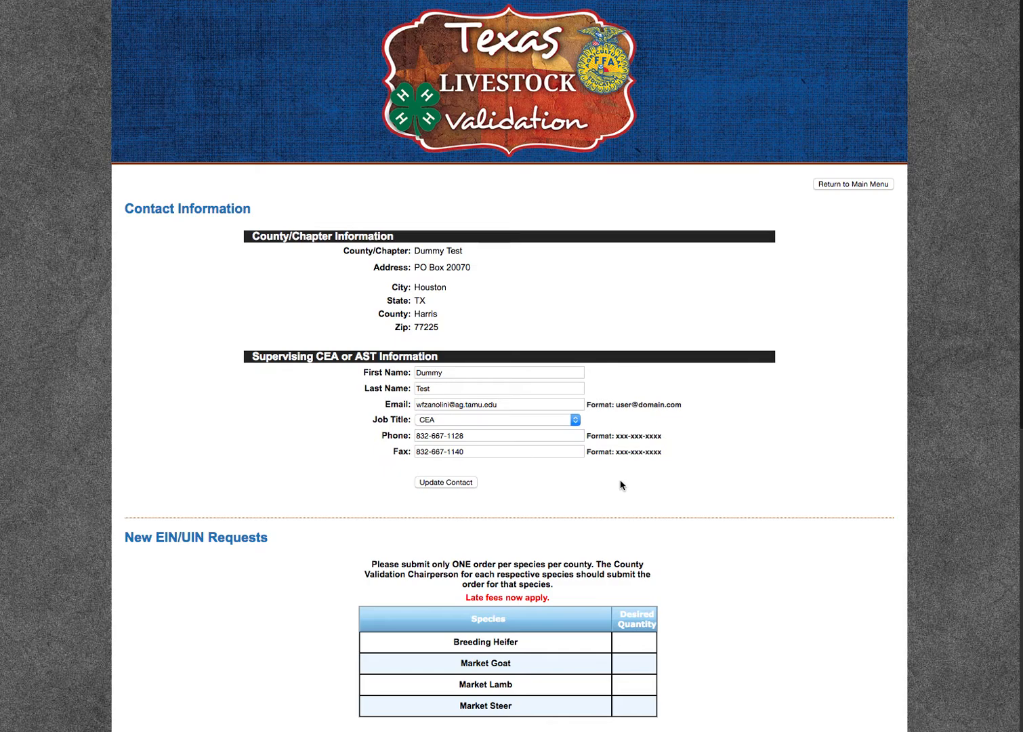
pyautogui.click(847, 185)
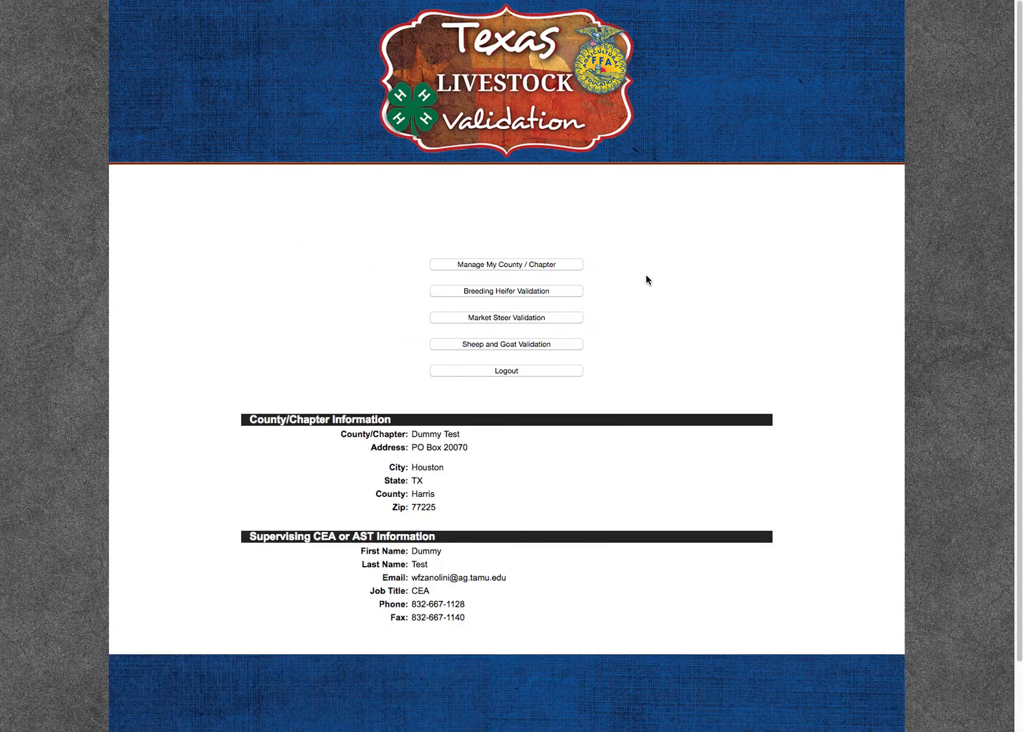
# - On the Market Steer Validation page, re-save an existing exhibitor's record and acknowledge the update message
pyautogui.click(521, 321)
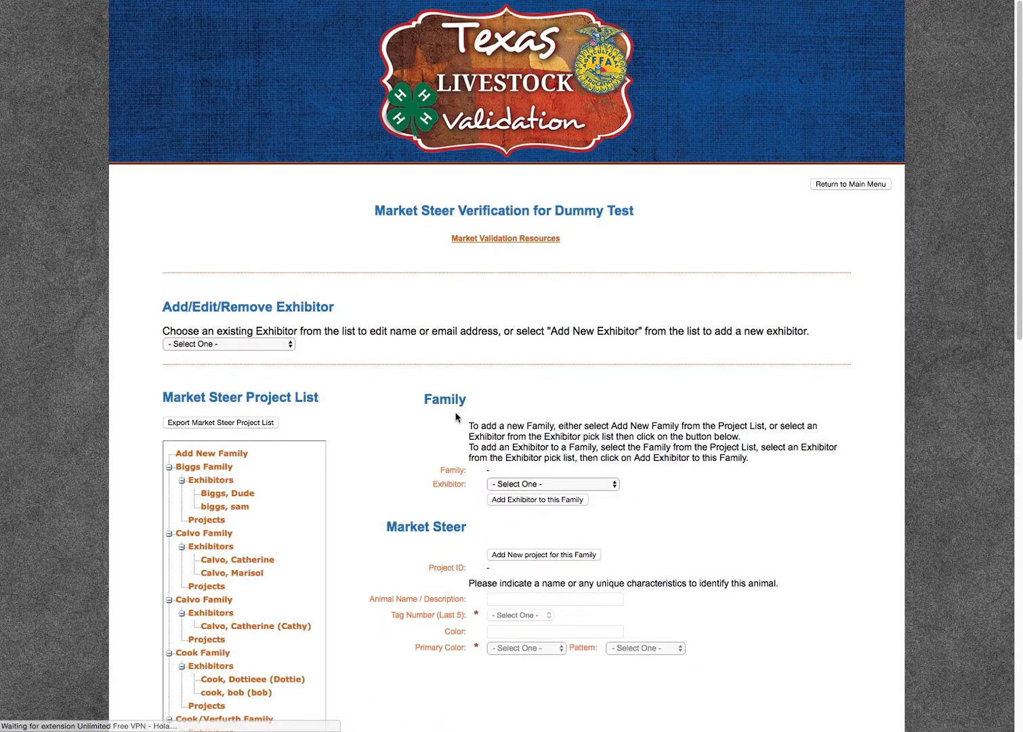
pyautogui.scroll(-2, 368, 421)
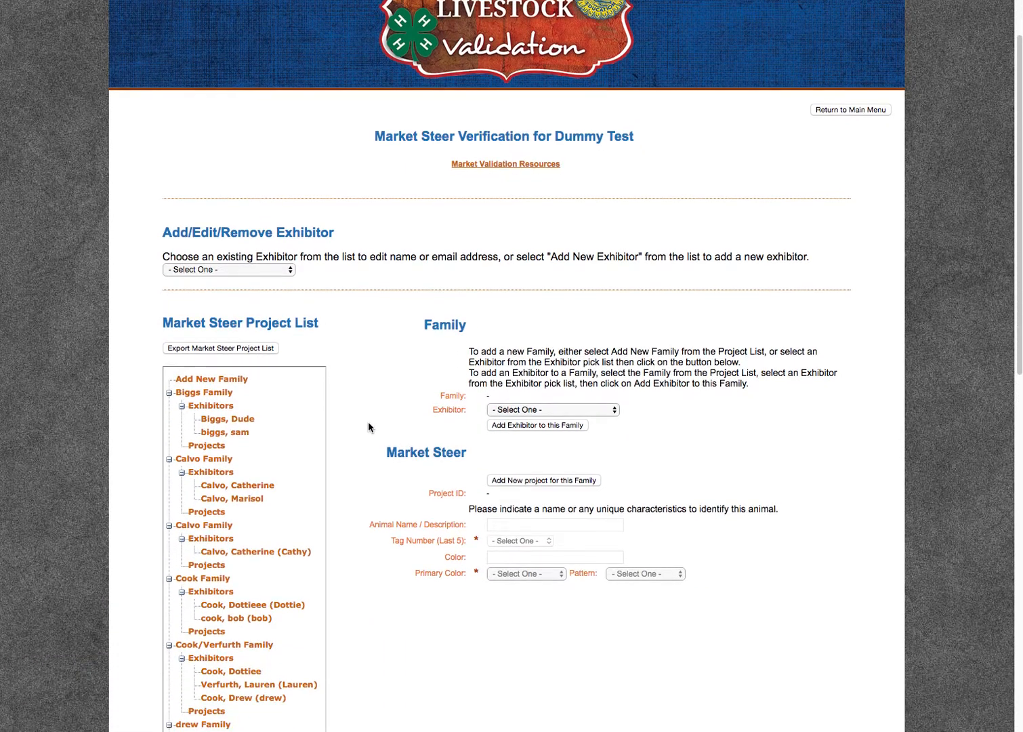
pyautogui.click(243, 271)
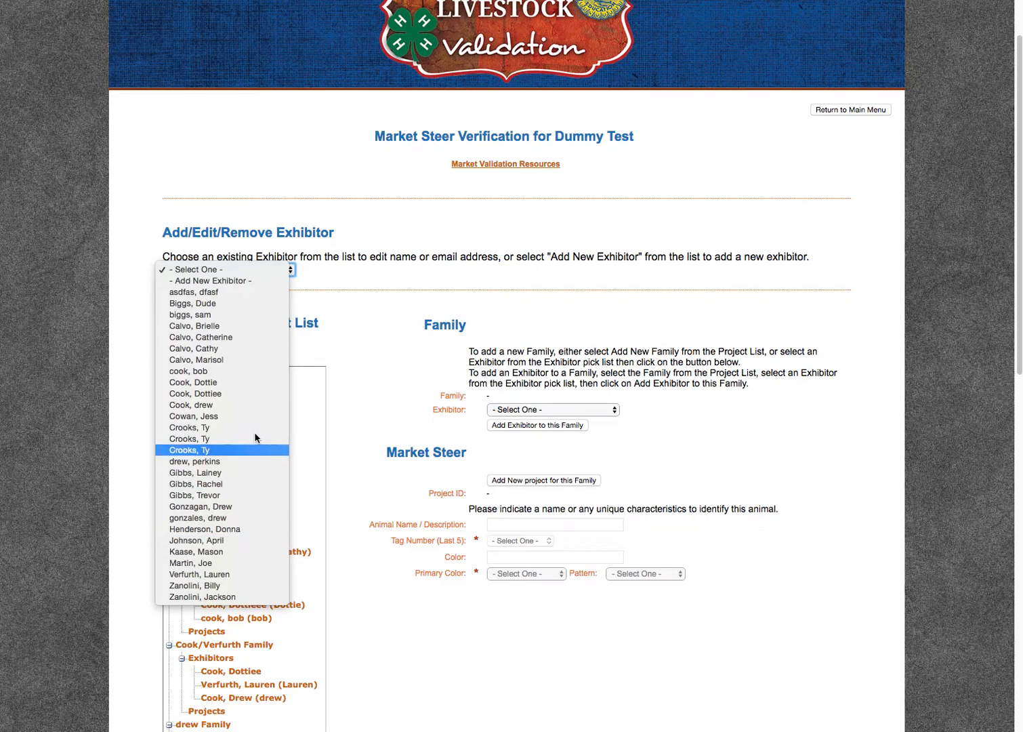
pyautogui.click(241, 349)
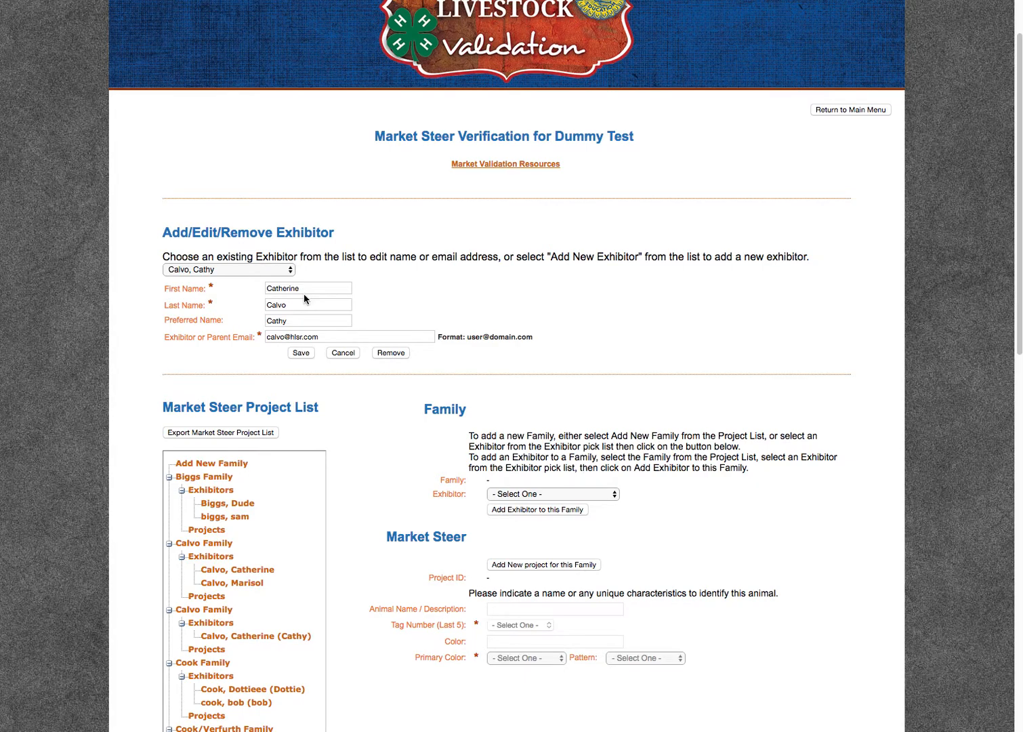
pyautogui.click(298, 353)
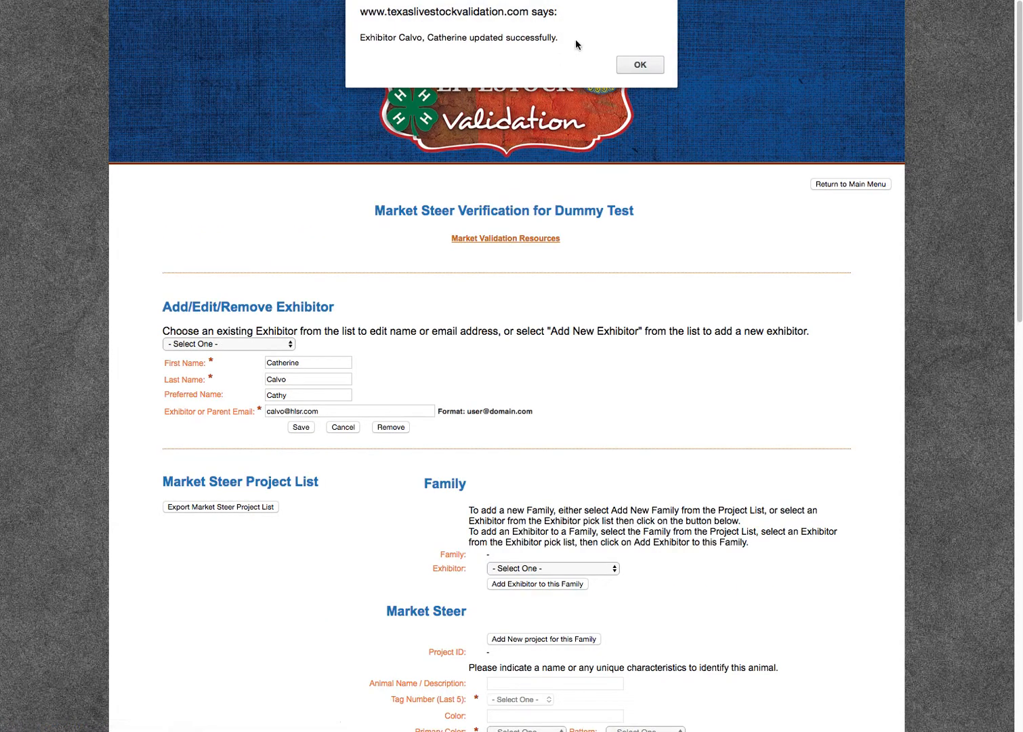
pyautogui.click(639, 64)
pyautogui.click(218, 270)
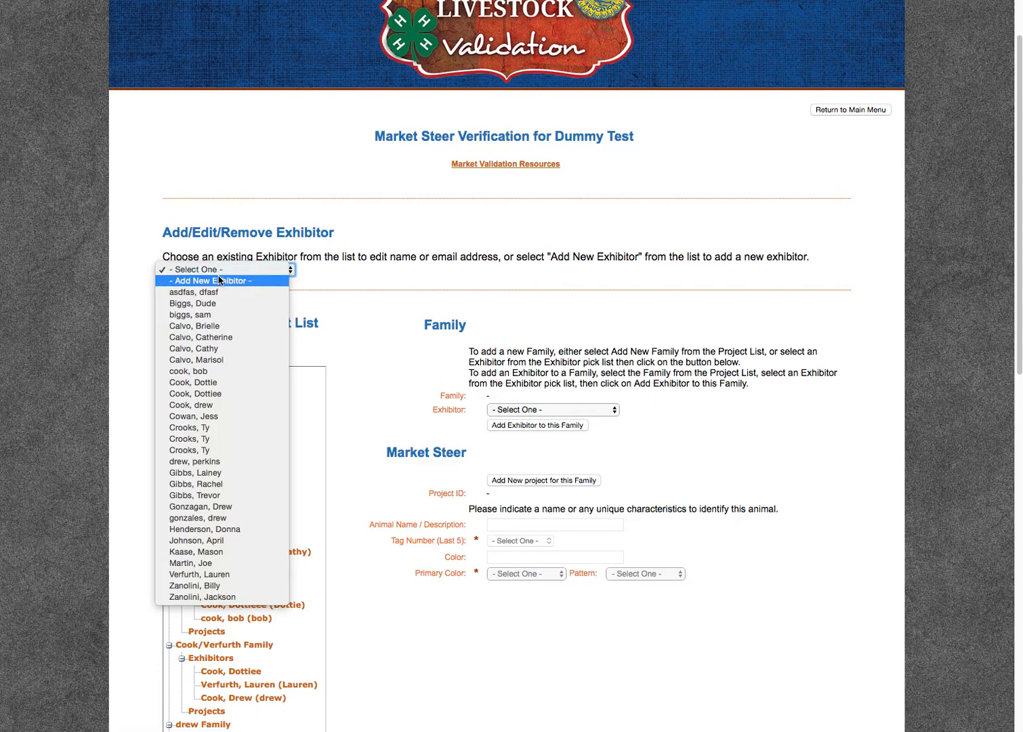
# - Create a new exhibitor with the child's first and last name and the parent's e-mail, then save
pyautogui.click(219, 280)
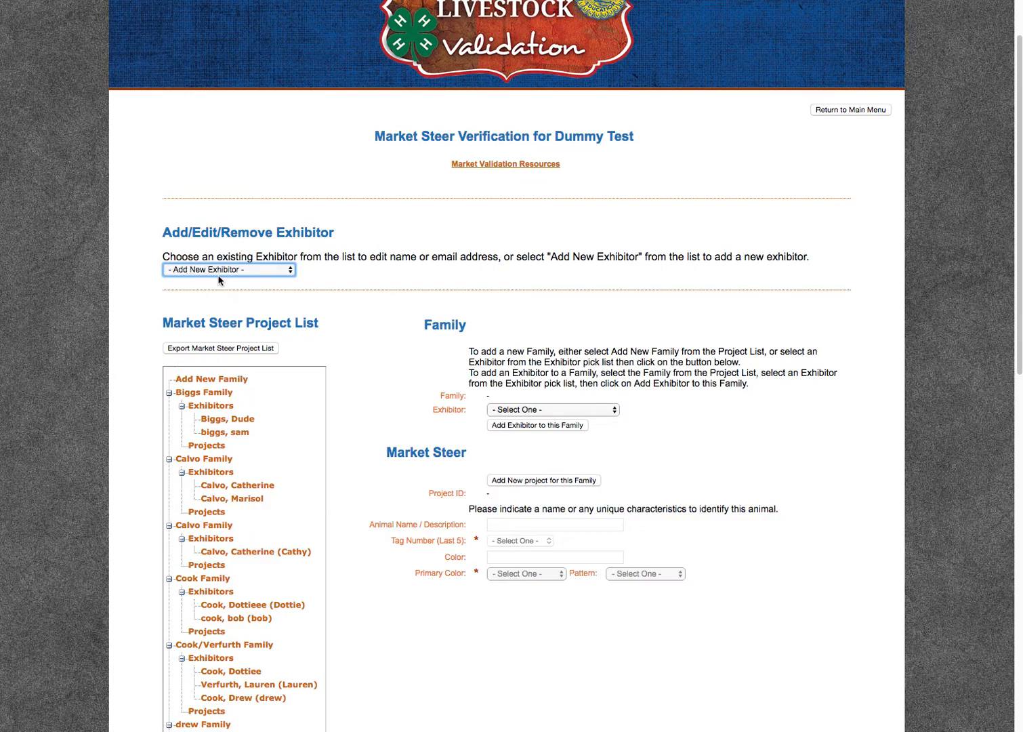
pyautogui.click(288, 287)
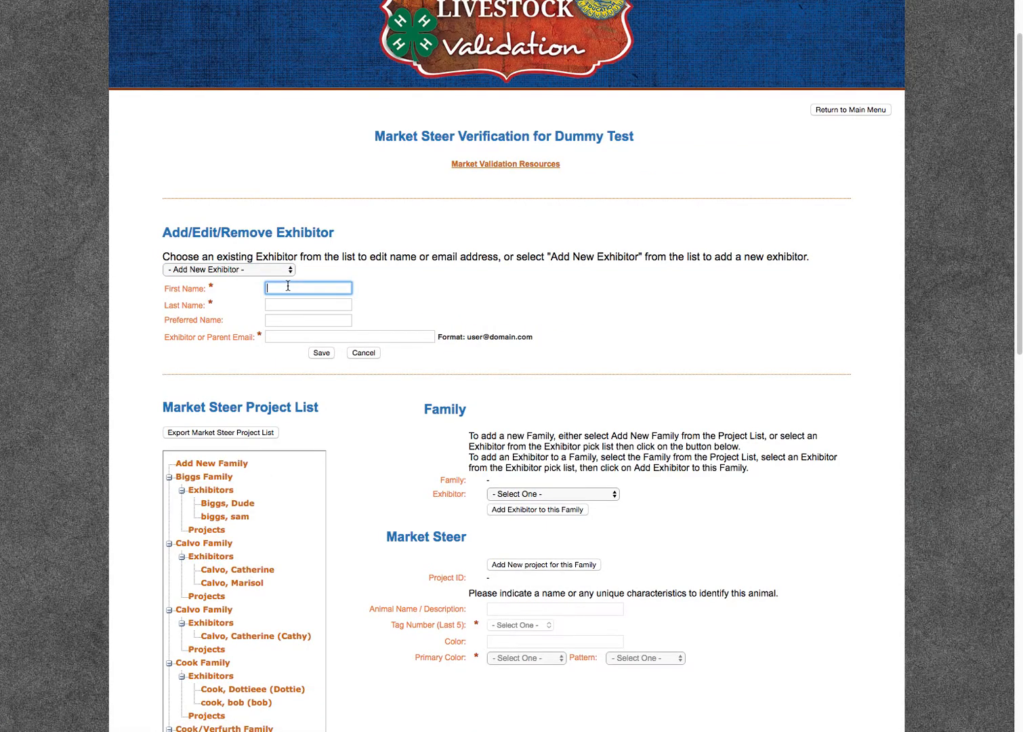
pyautogui.write('Billy')
pyautogui.press('Tab')
pyautogui.write('Smith')
pyautogui.press('Tab')
pyautogui.press('Tab')
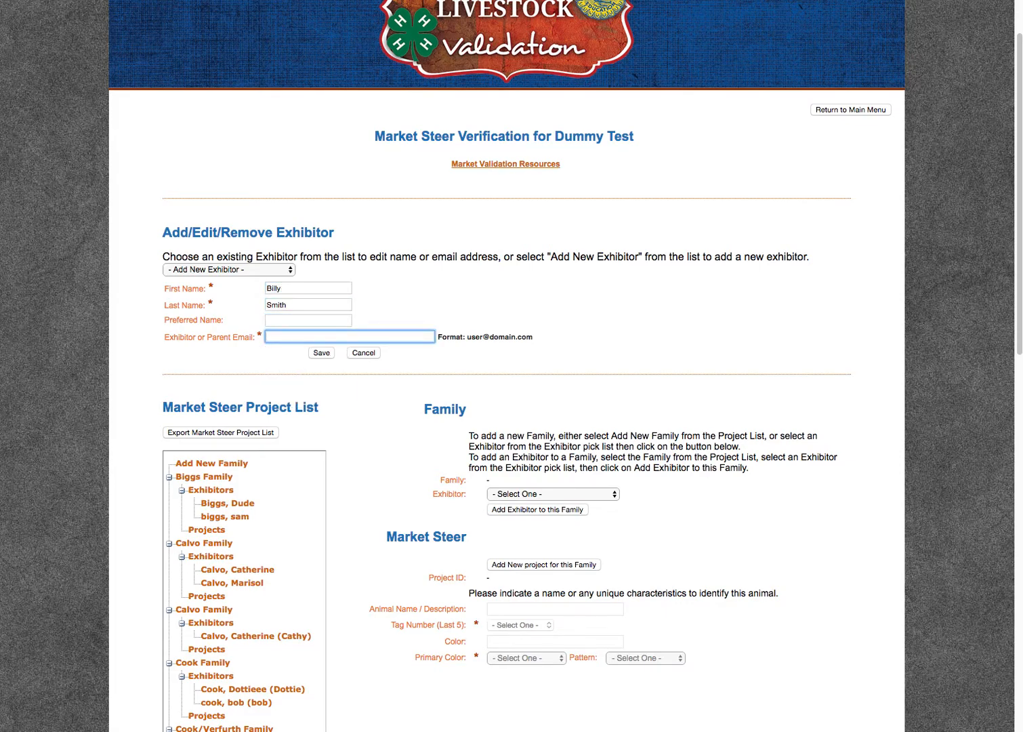
pyautogui.click(323, 357)
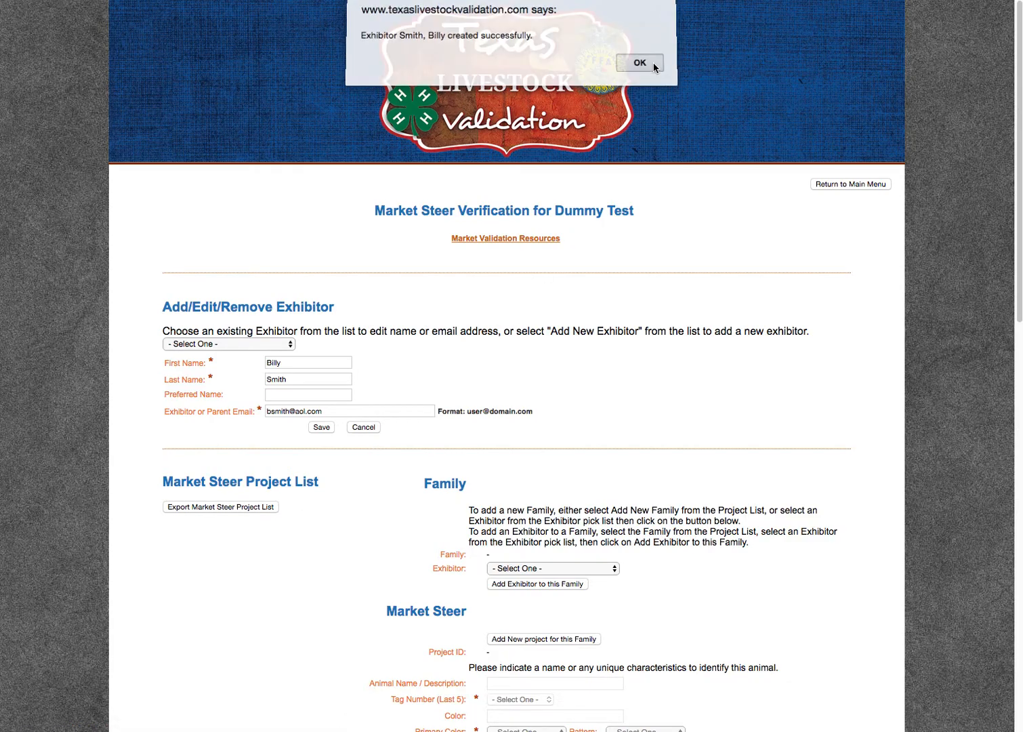
pyautogui.click(639, 63)
pyautogui.scroll(-3, 383, 601)
pyautogui.scroll(3, 384, 601)
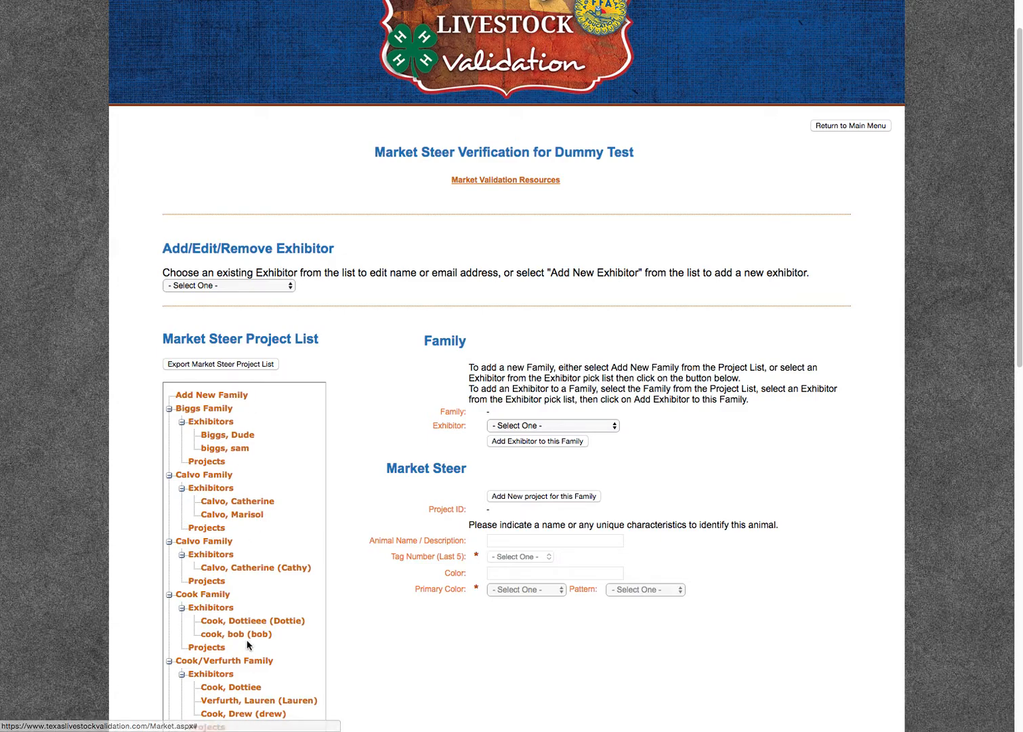
# - Create a new family with the newly added exhibitor and load that family from the tree
pyautogui.click(216, 396)
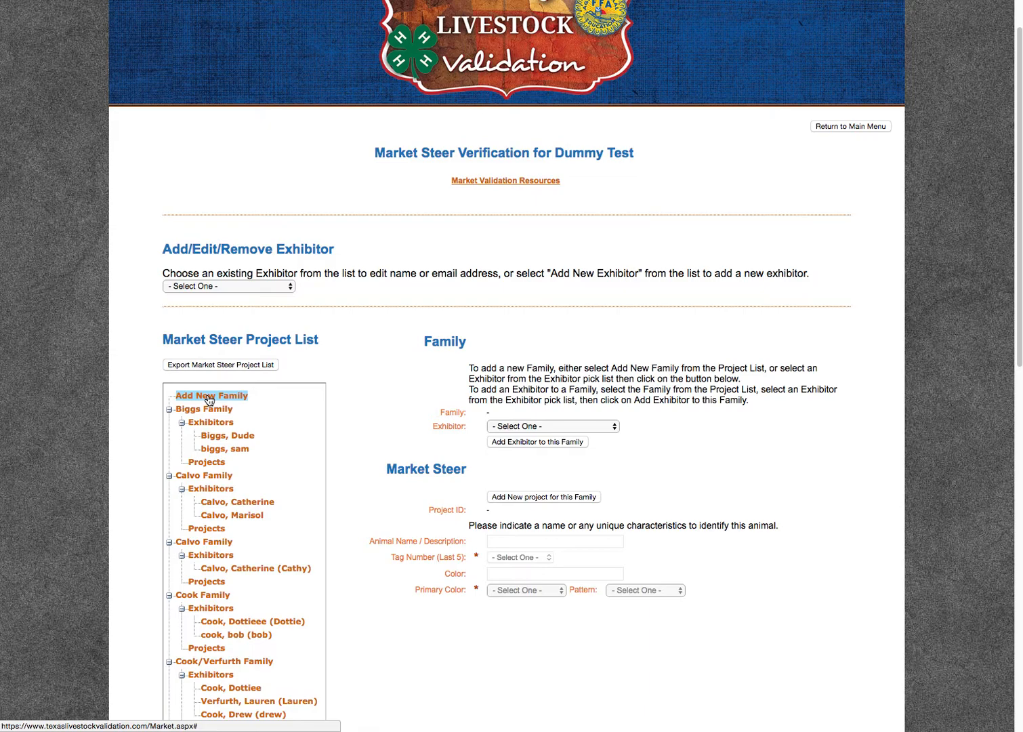
pyautogui.click(513, 427)
pyautogui.click(514, 471)
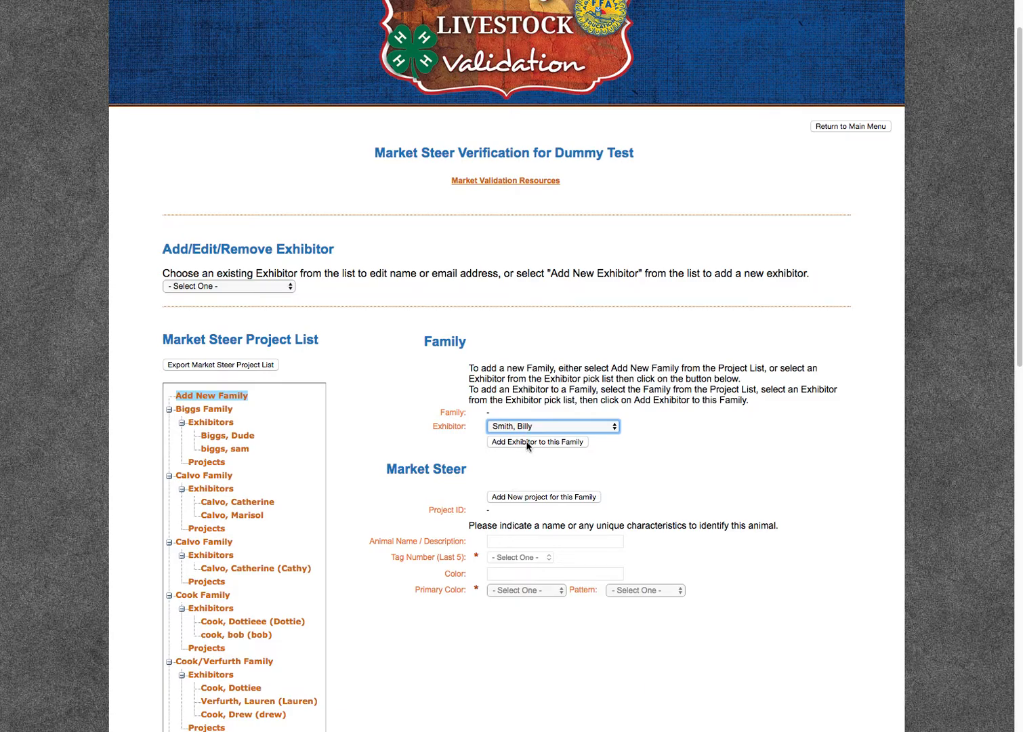
pyautogui.click(528, 443)
pyautogui.click(820, 541)
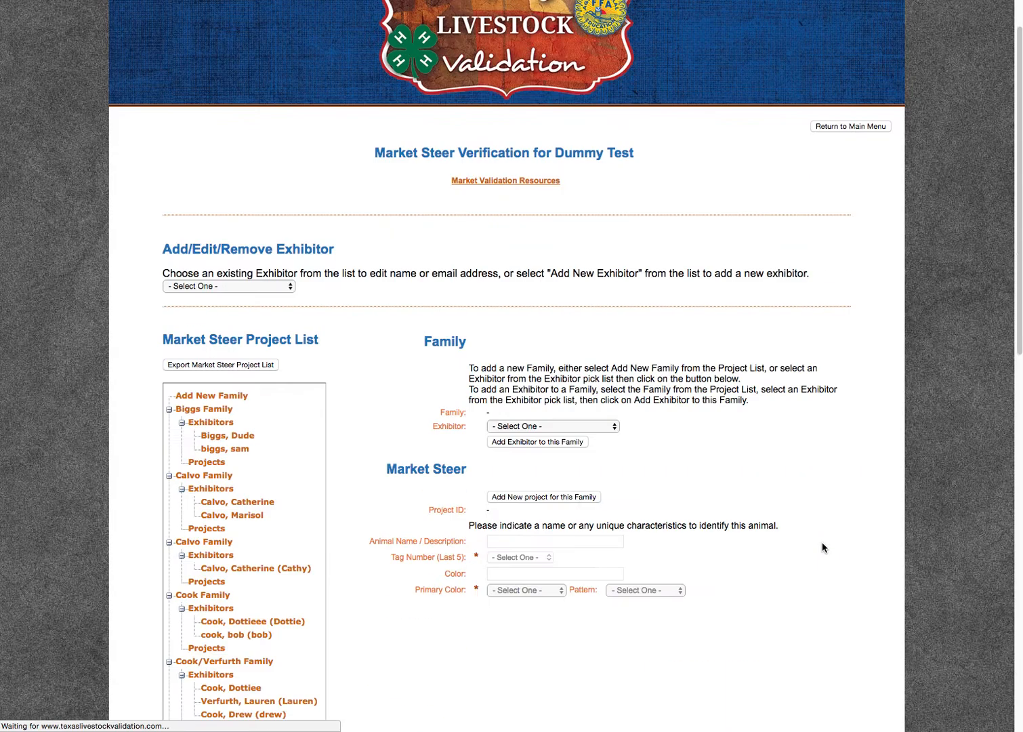
pyautogui.scroll(-10, 268, 485)
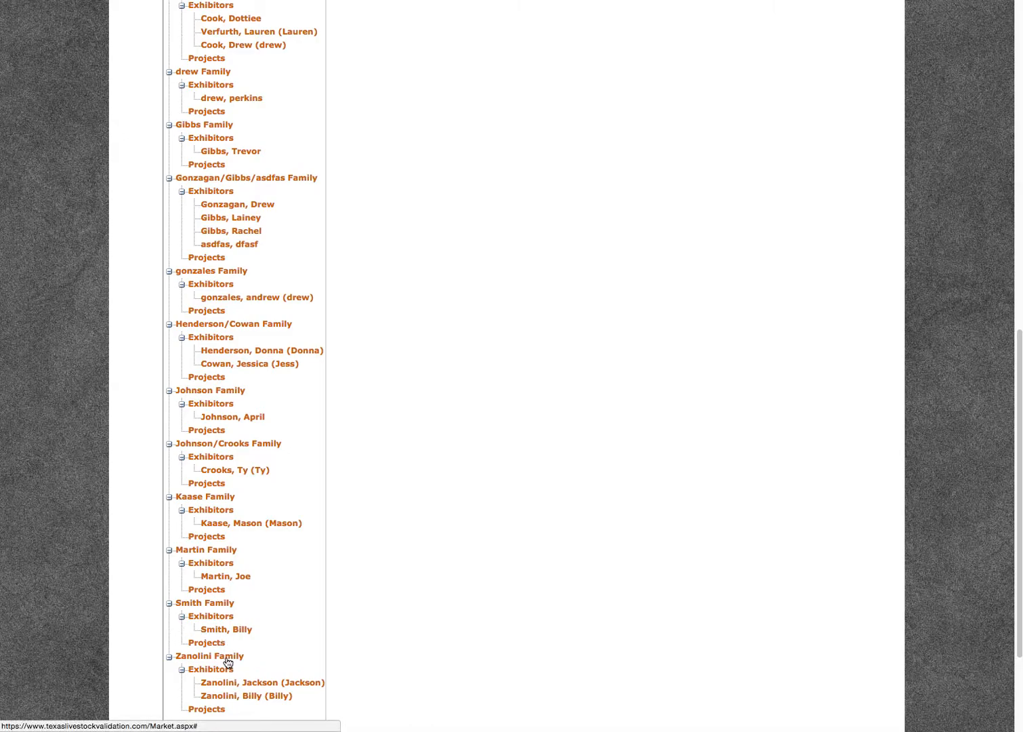
pyautogui.tripleClick(226, 635)
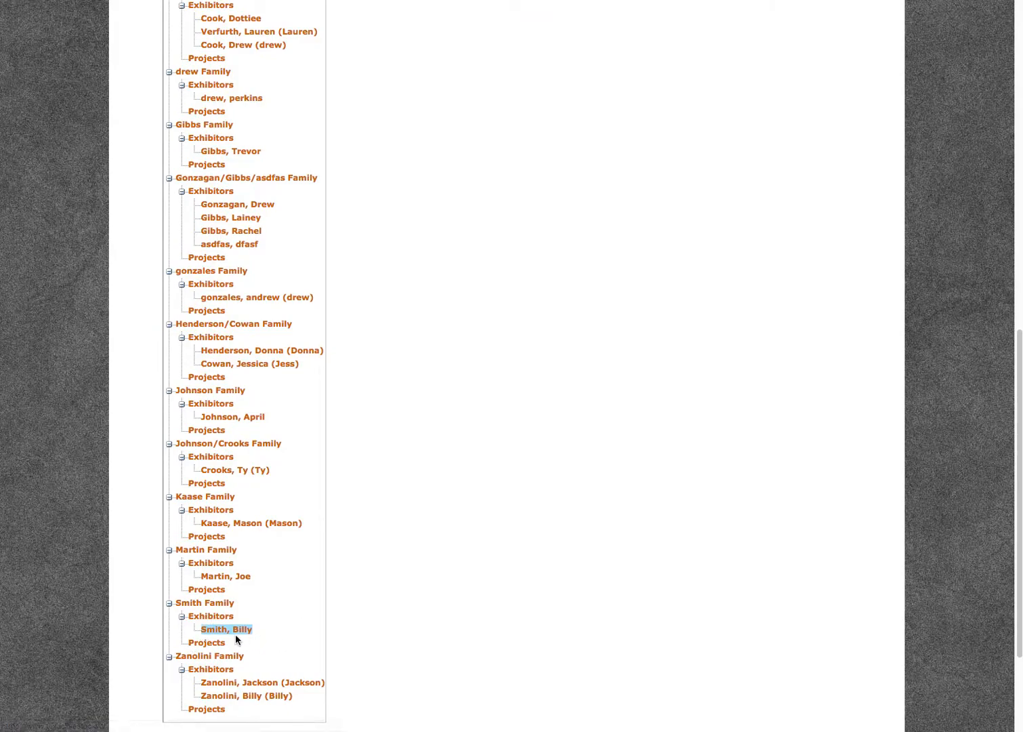
pyautogui.scroll(7, 292, 649)
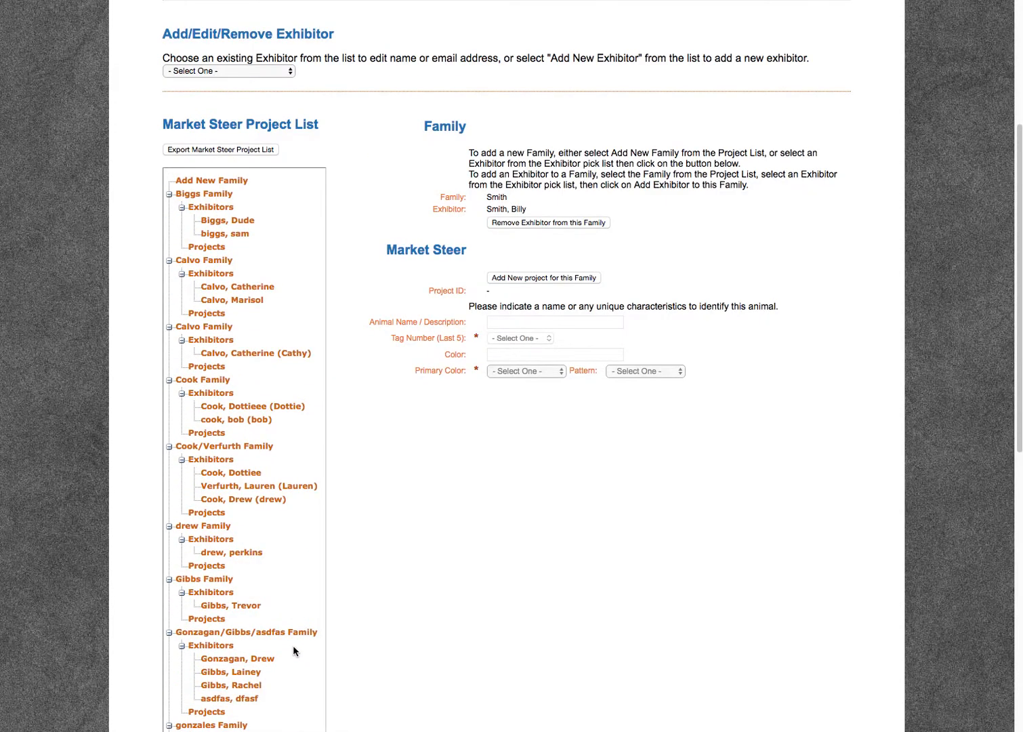
# - Start a new steer project for the family named 'Fluffy' with tag 03591
pyautogui.click(523, 279)
pyautogui.click(520, 326)
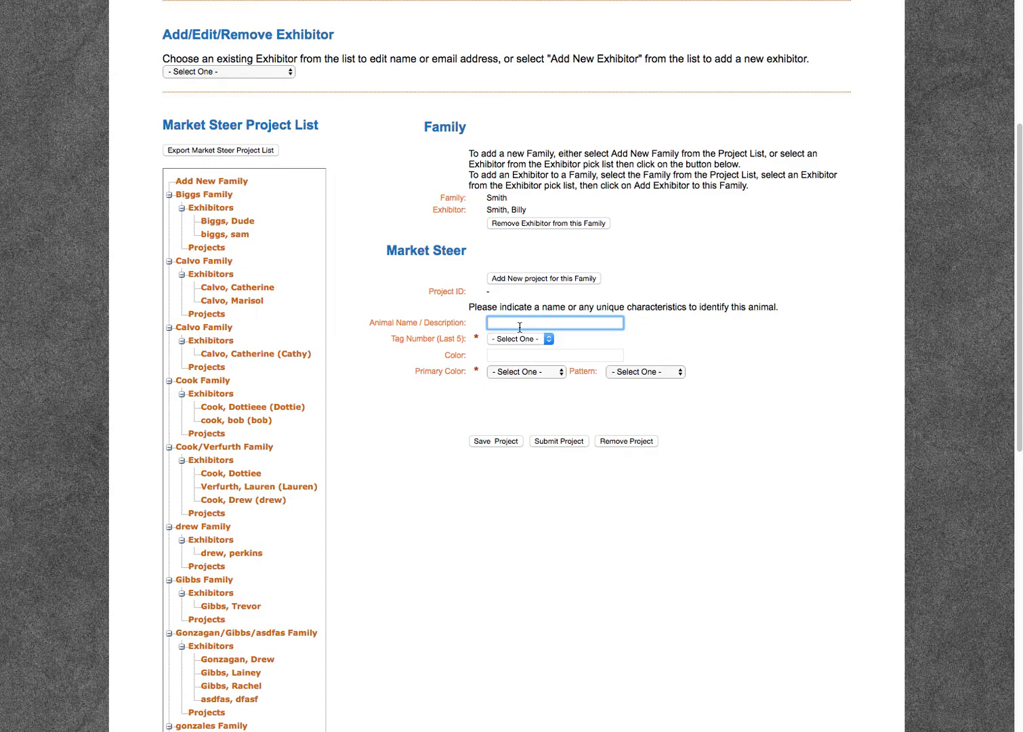
pyautogui.write('Fluffy')
pyautogui.click(522, 341)
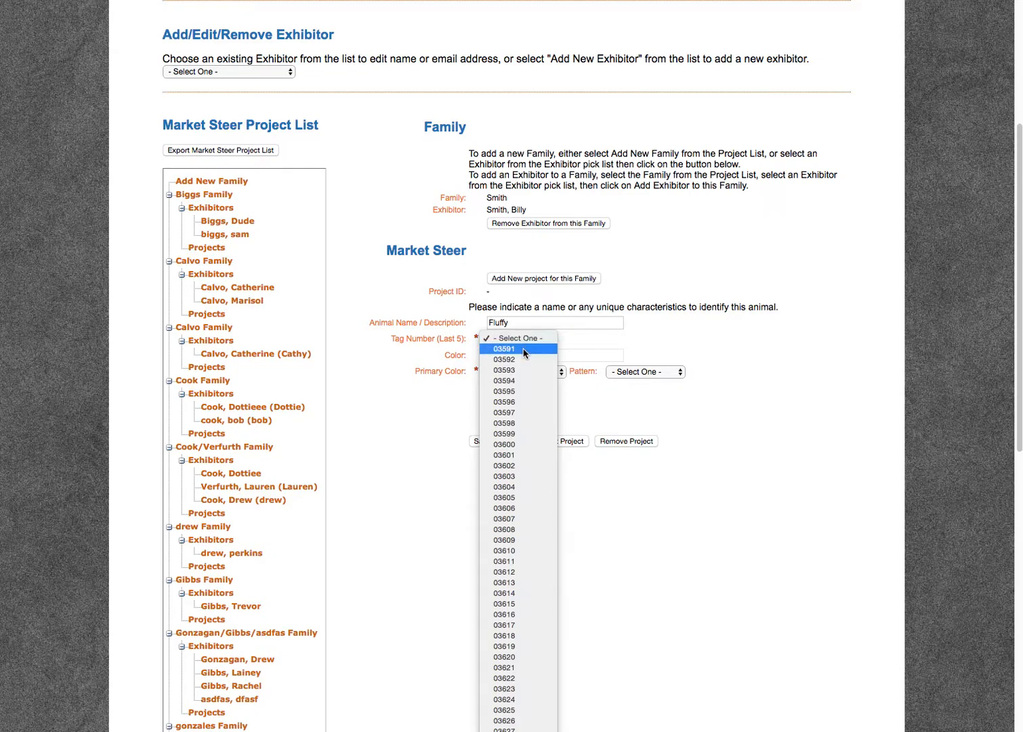
pyautogui.click(523, 349)
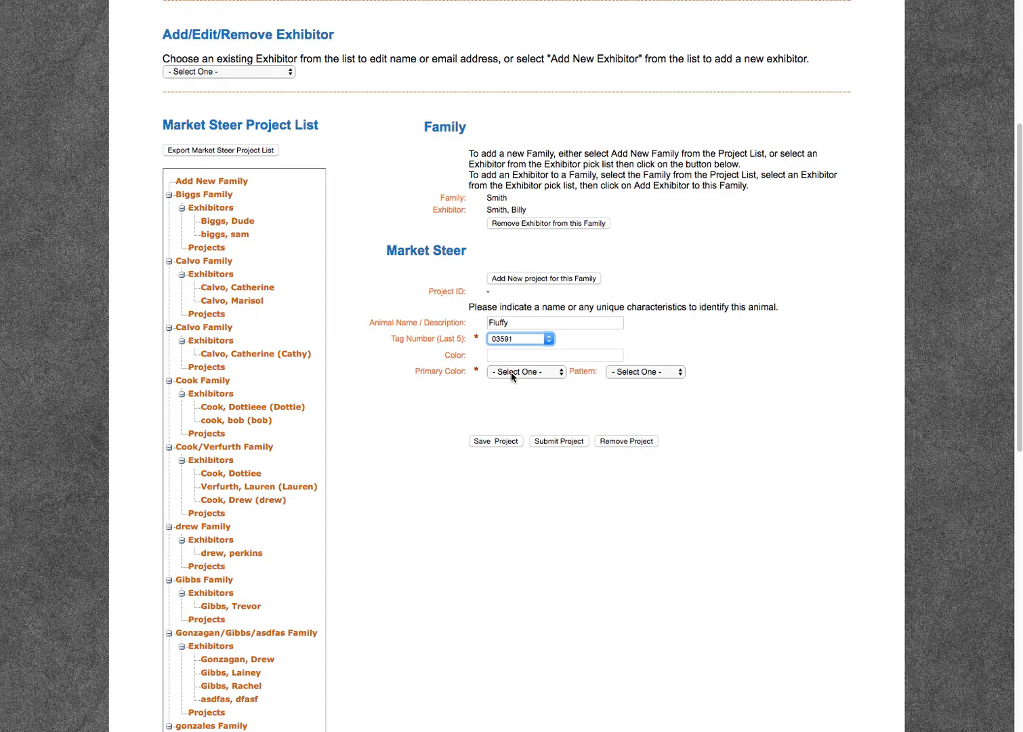
# - Set the primary colour to Other and rename the animal 'Fluffy (brown and white)'
pyautogui.click(513, 374)
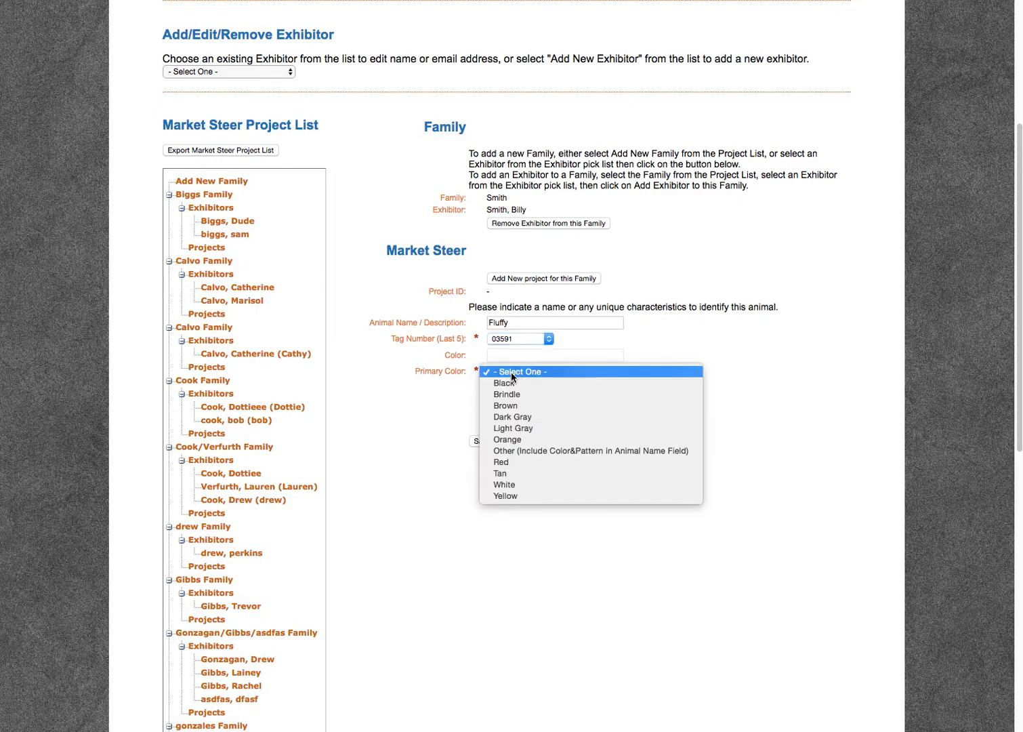
pyautogui.click(531, 462)
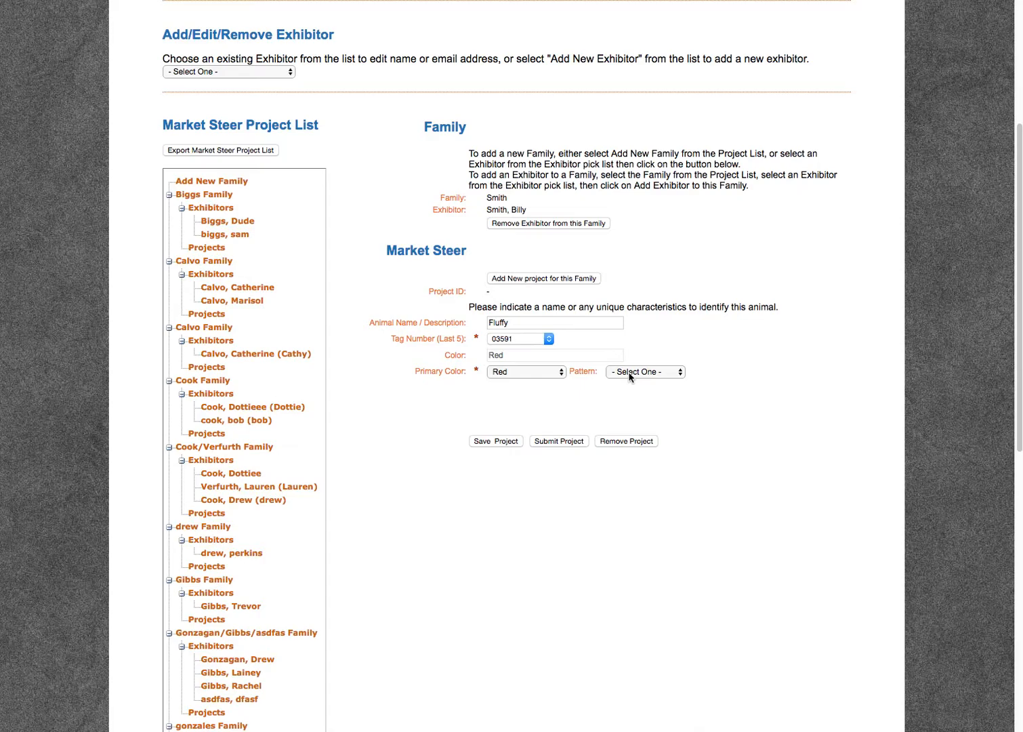
pyautogui.click(628, 374)
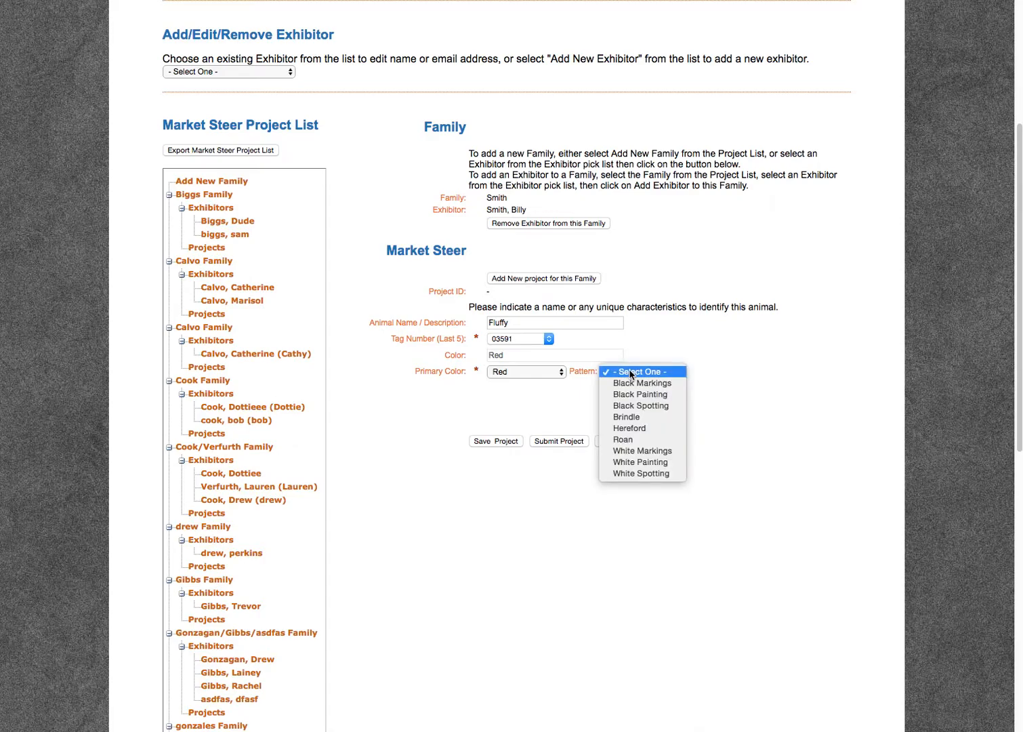
pyautogui.click(636, 430)
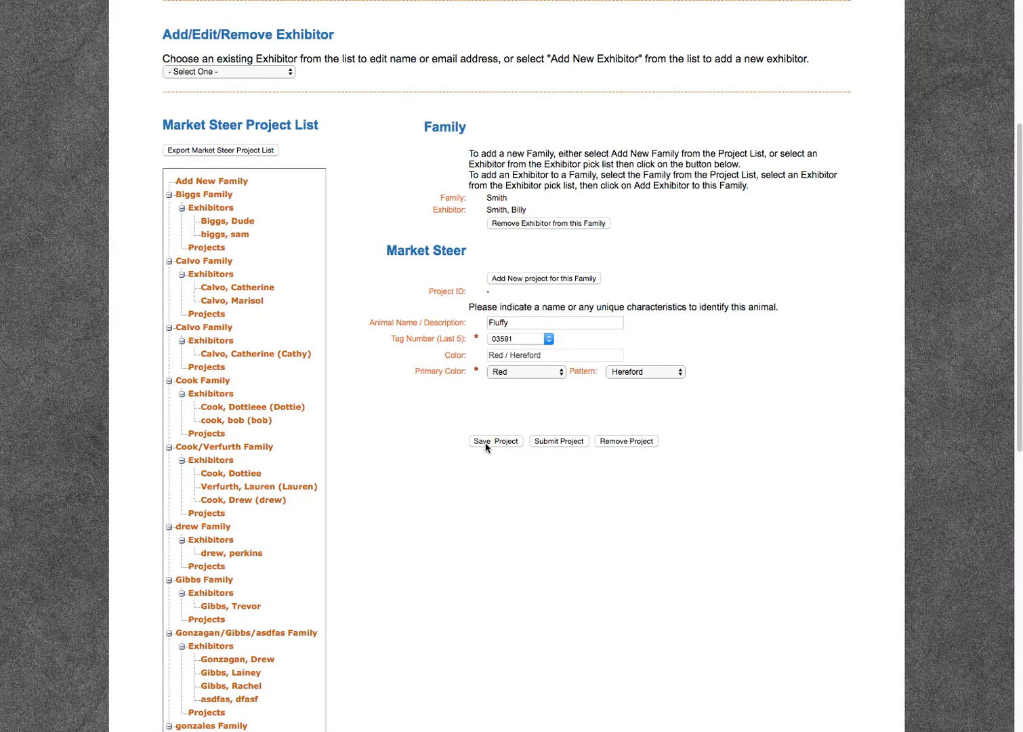
pyautogui.click(617, 372)
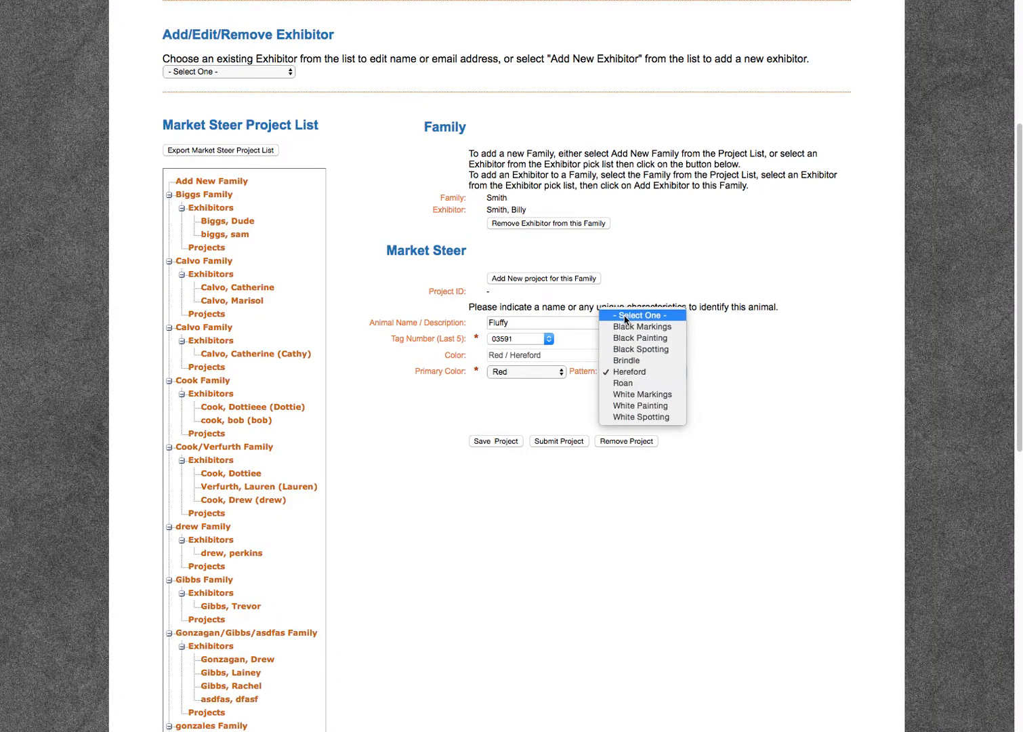
pyautogui.click(528, 372)
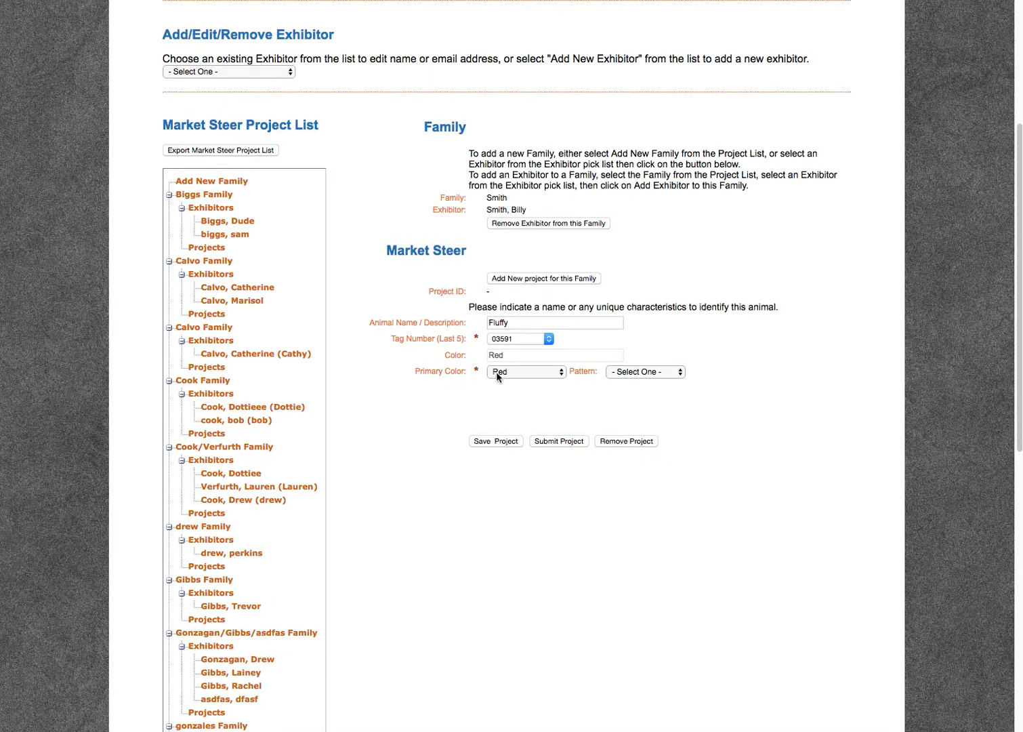
pyautogui.click(501, 372)
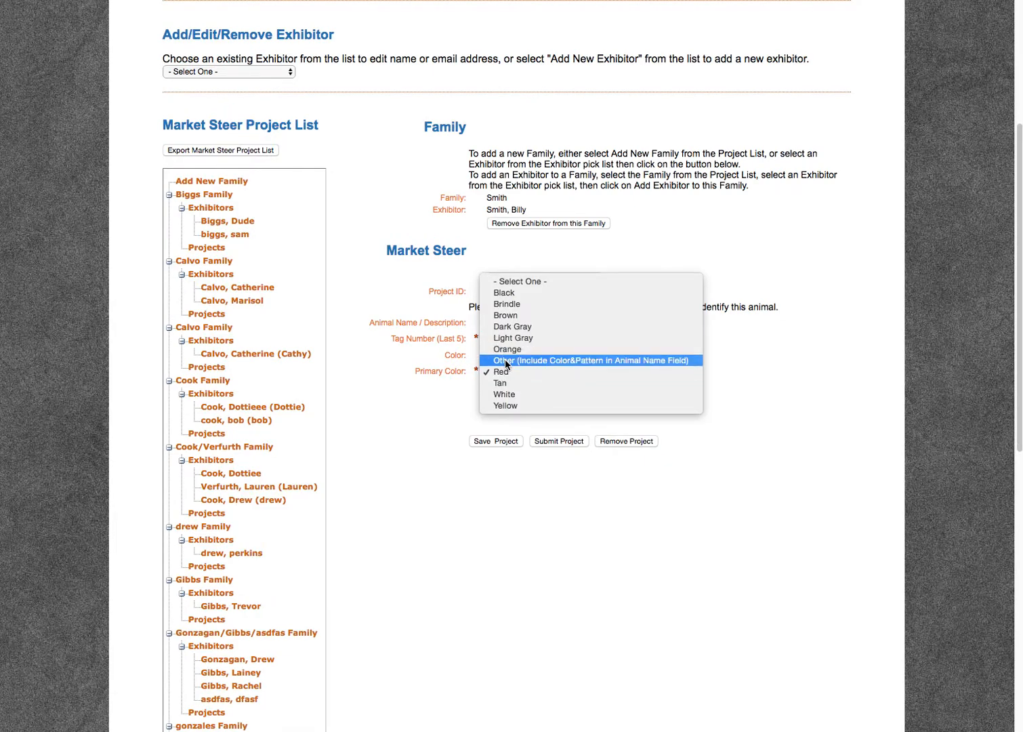
pyautogui.click(505, 362)
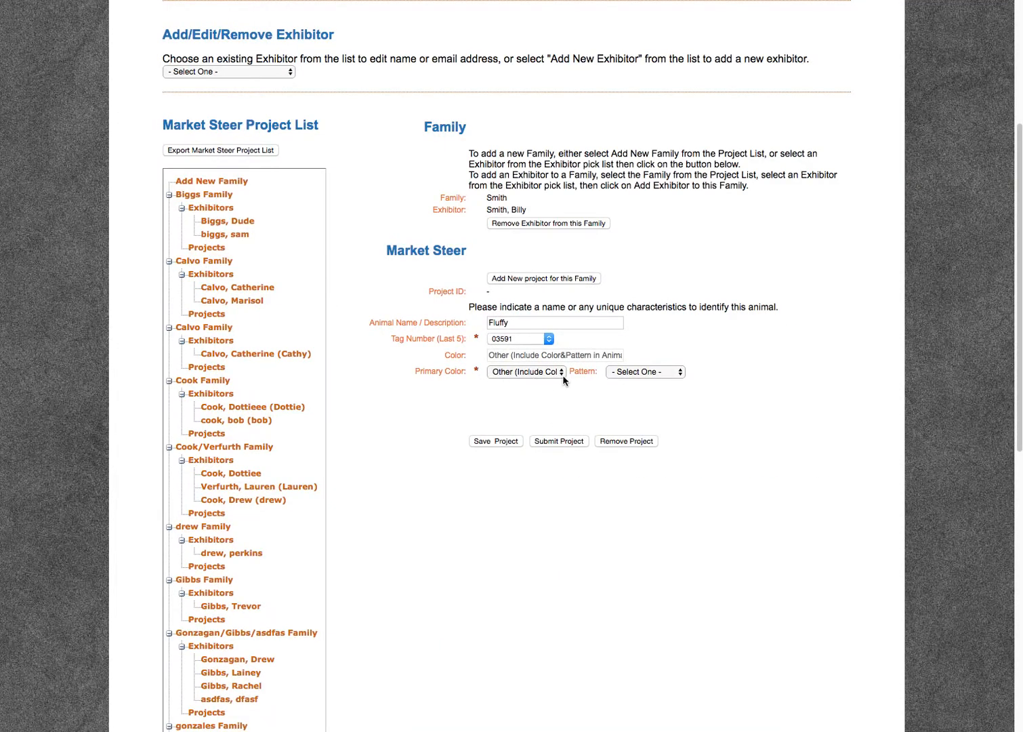
pyautogui.click(519, 324)
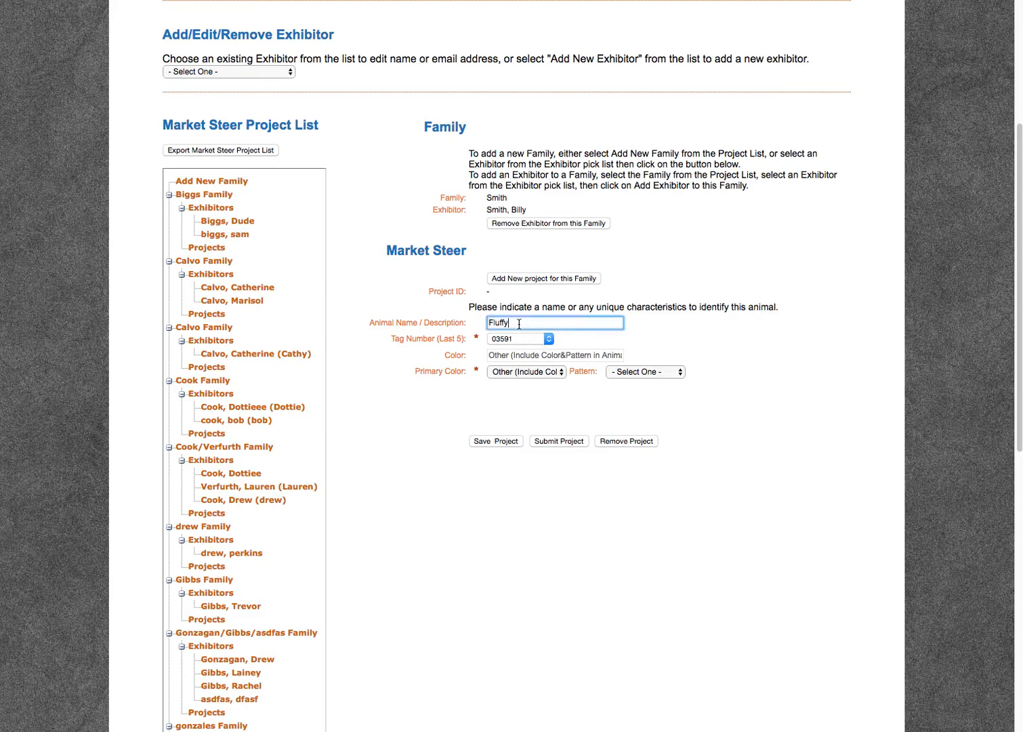
pyautogui.write('(brown and white)')
# - Save the Fluffy (brown and white) steer project and dismiss the confirmation
pyautogui.click(498, 442)
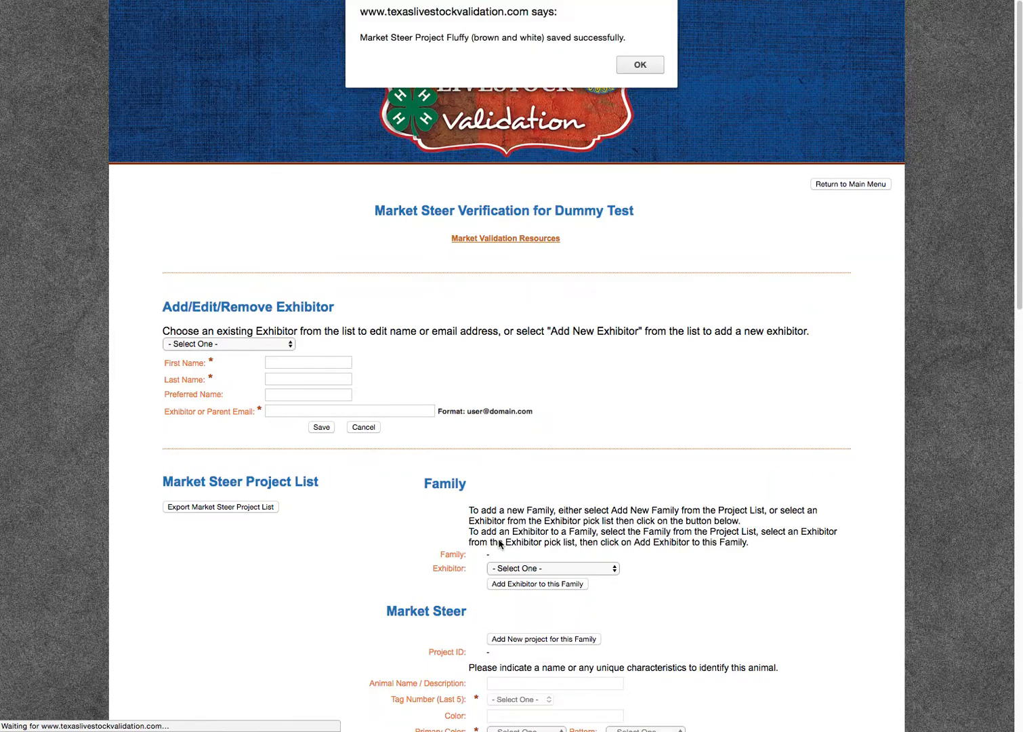
pyautogui.click(643, 65)
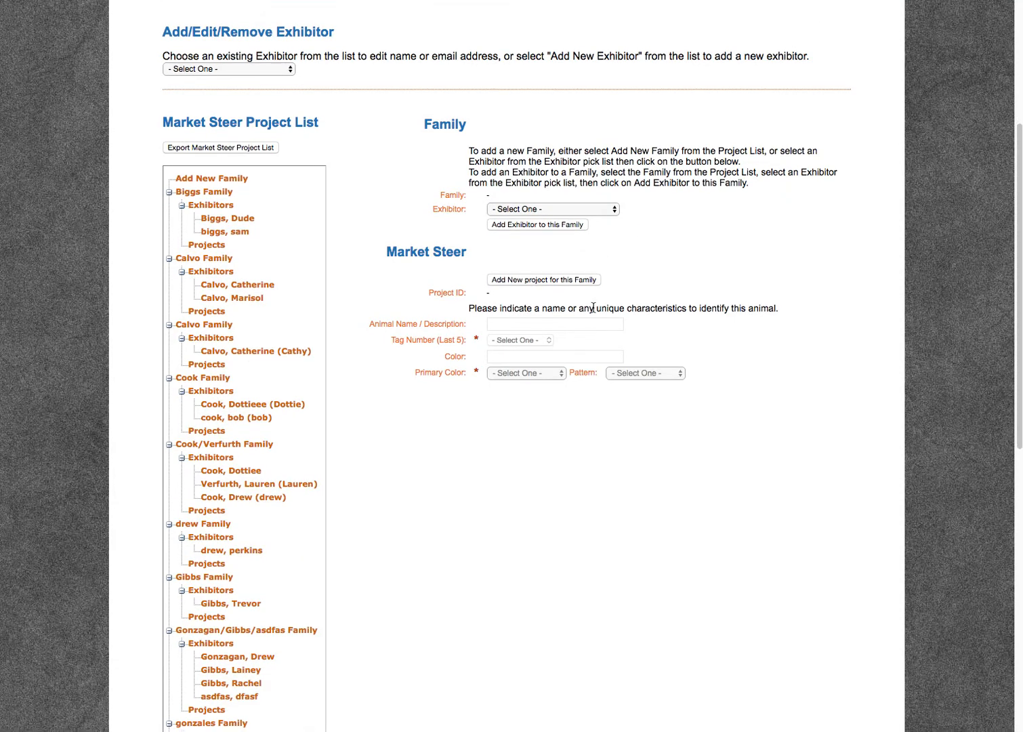
pyautogui.scroll(-10, 593, 309)
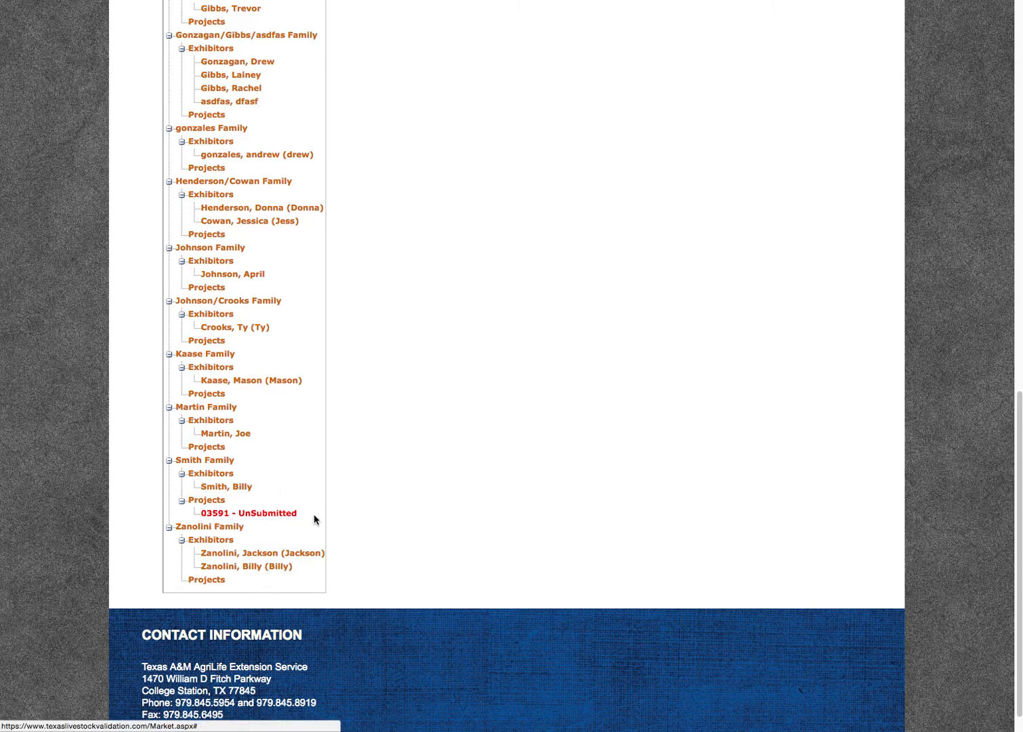
# - Open the 03591 UnSubmitted project, submit it, and check it now shows Submitted
pyautogui.click(277, 514)
pyautogui.scroll(10, 504, 460)
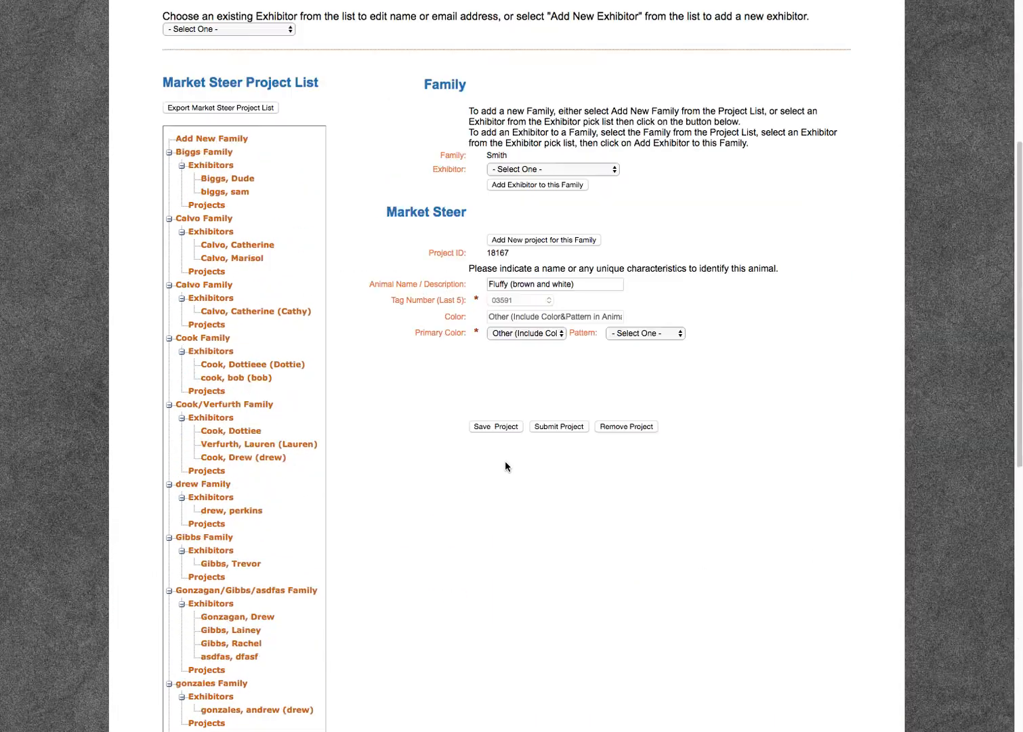
pyautogui.scroll(3, 505, 466)
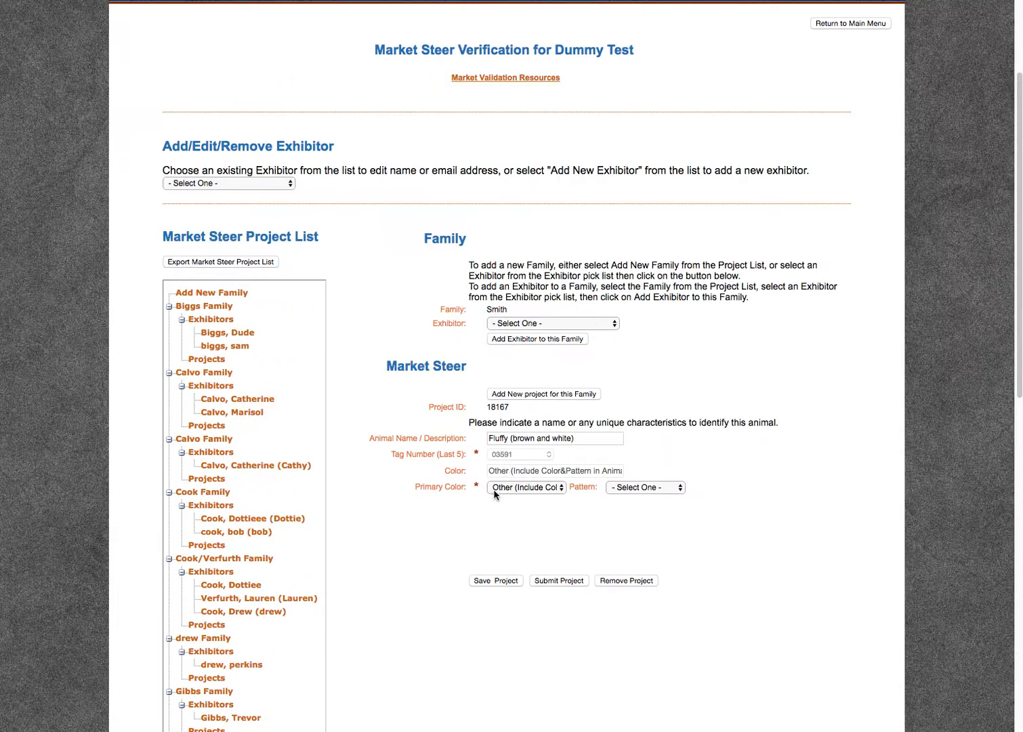
pyautogui.click(559, 583)
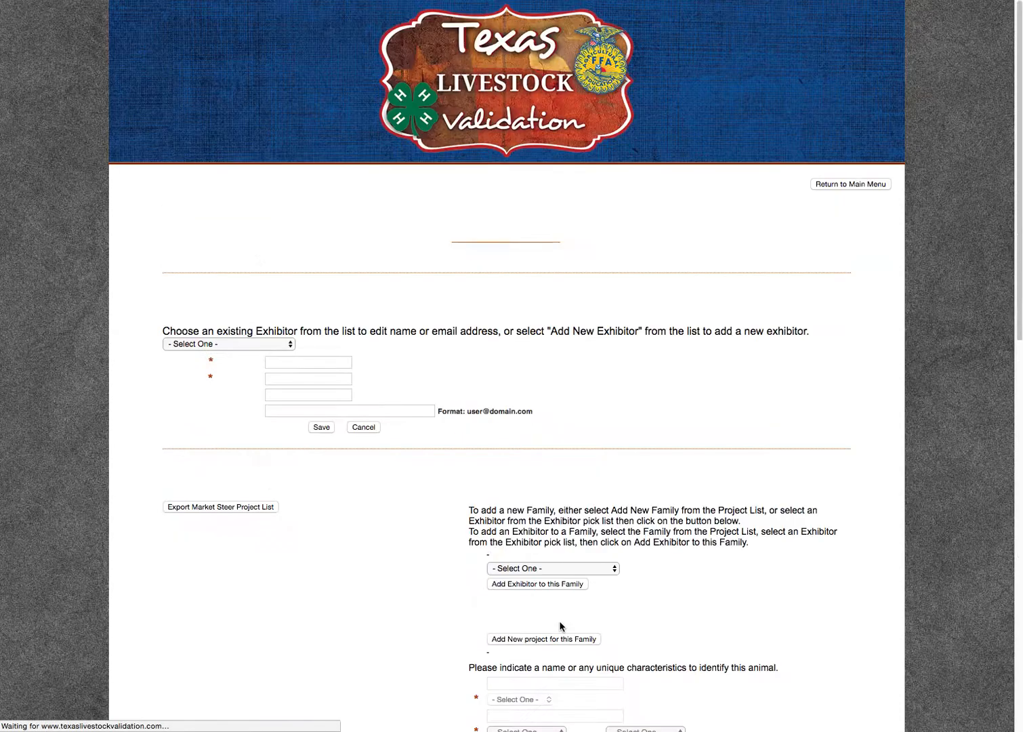
pyautogui.click(620, 61)
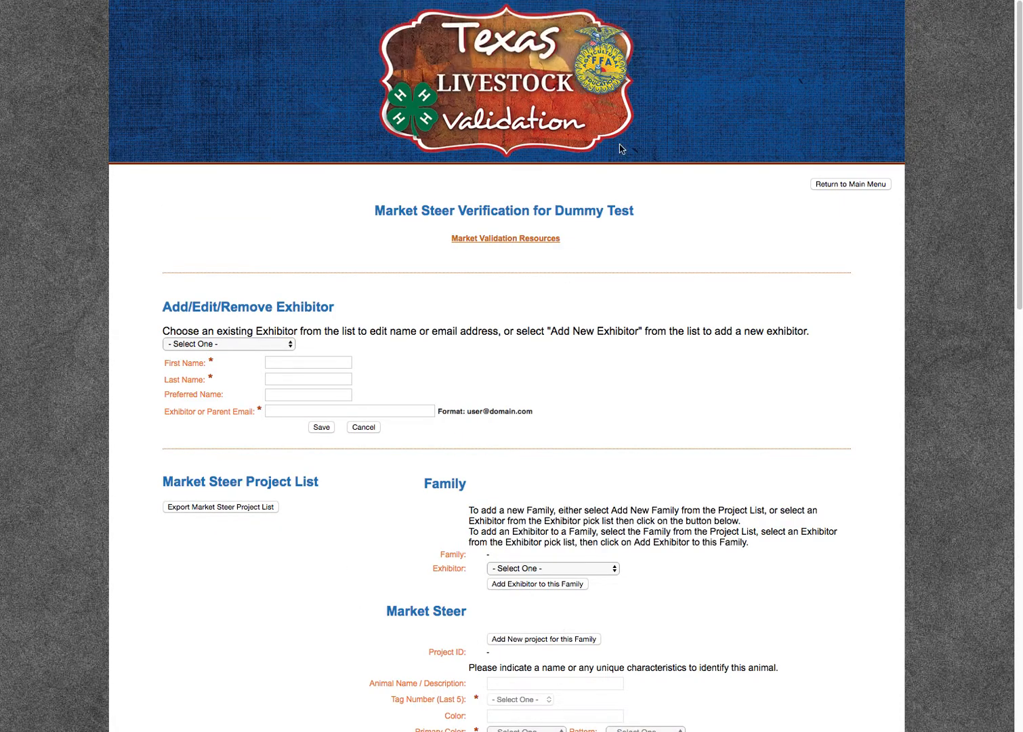
pyautogui.scroll(-10, 566, 494)
pyautogui.scroll(-5, 565, 500)
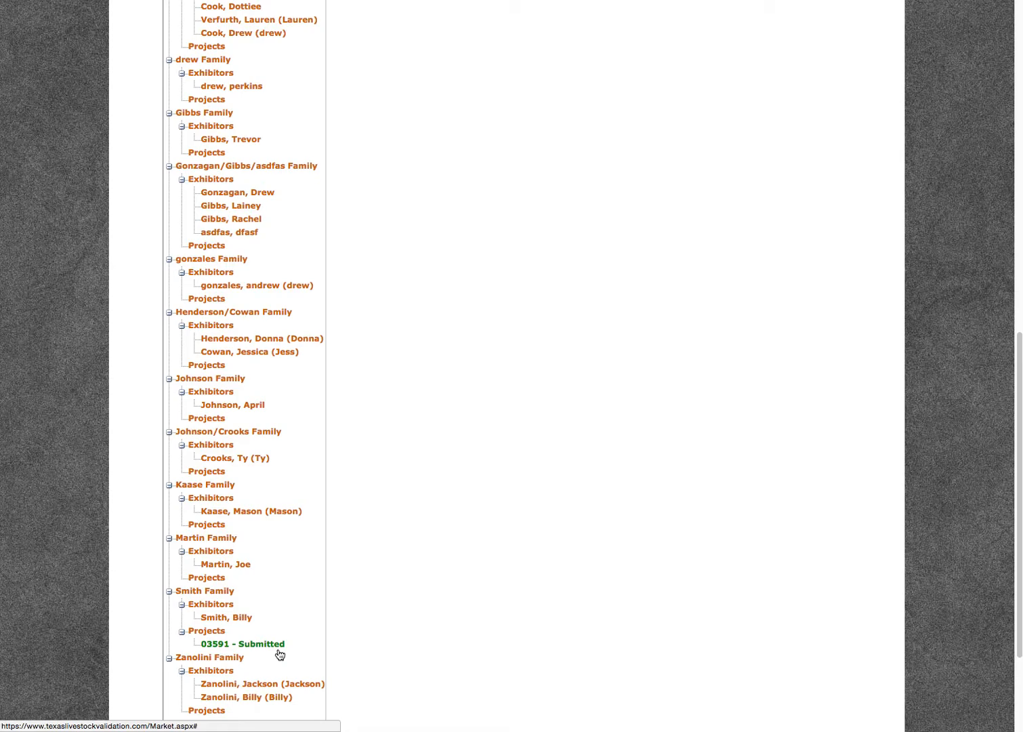
pyautogui.scroll(8, 278, 651)
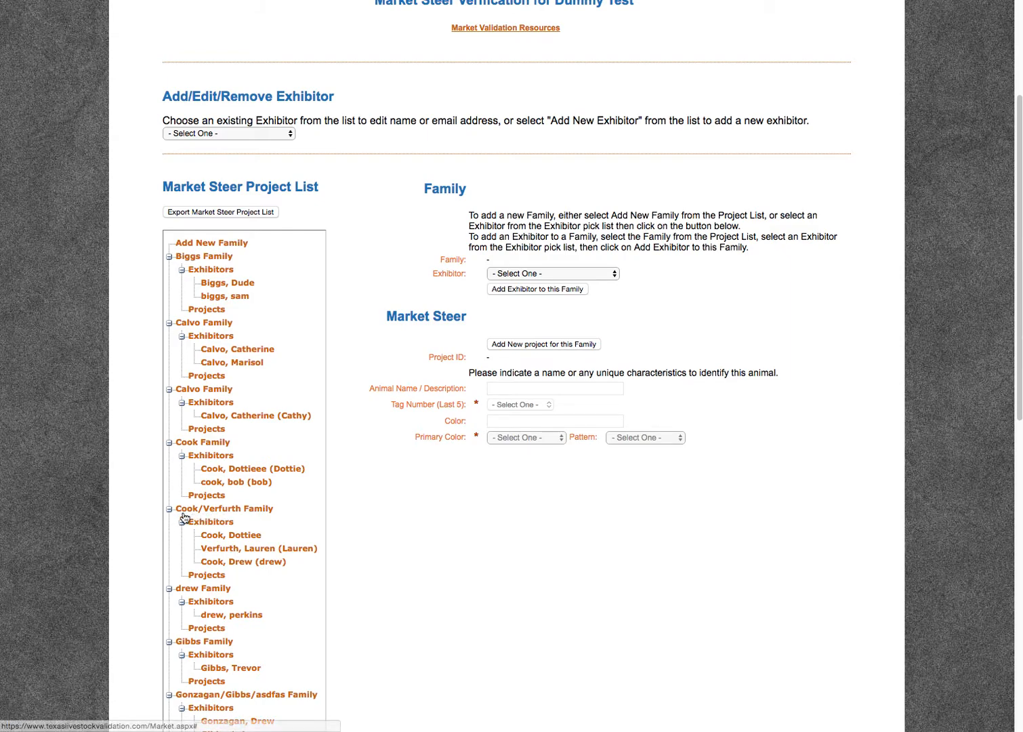
# - For the other family's exhibitor, start steer project 'tank' with tag 03600, primary colour Black, no pattern
pyautogui.click(238, 550)
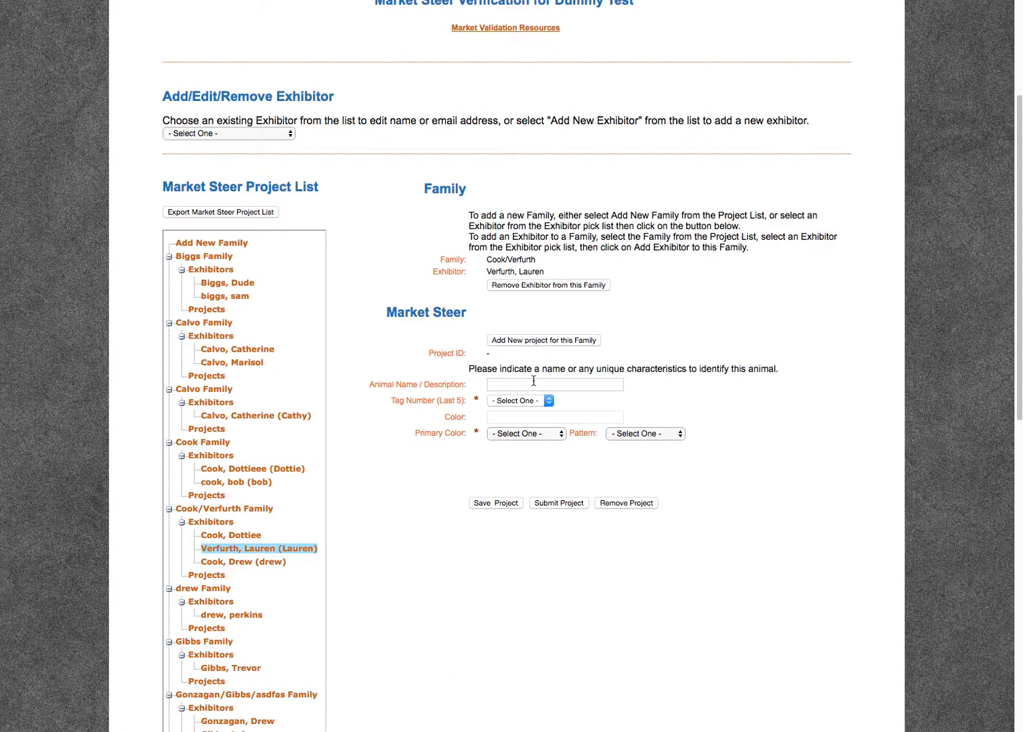
pyautogui.click(534, 383)
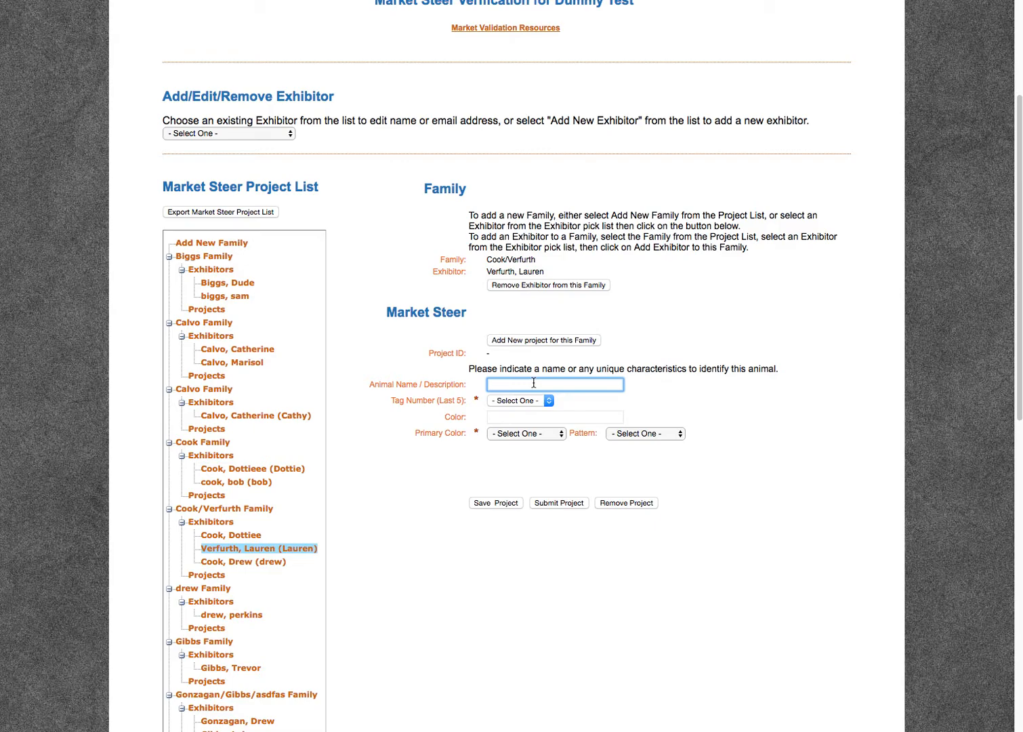
pyautogui.write('tank')
pyautogui.click(541, 402)
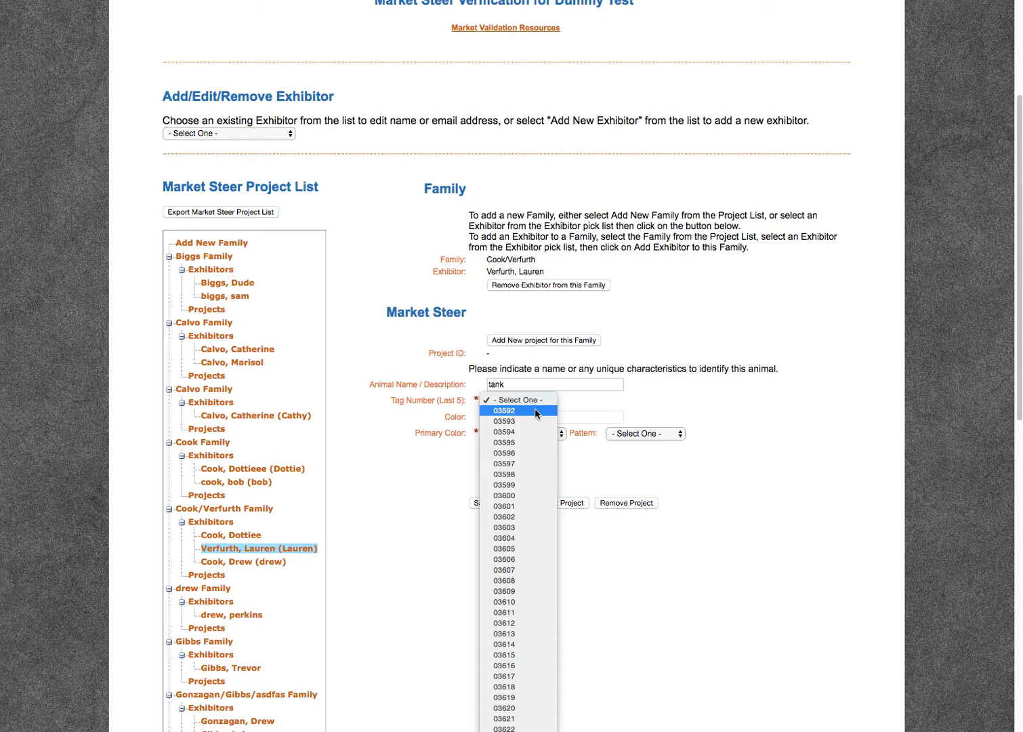
pyautogui.click(522, 498)
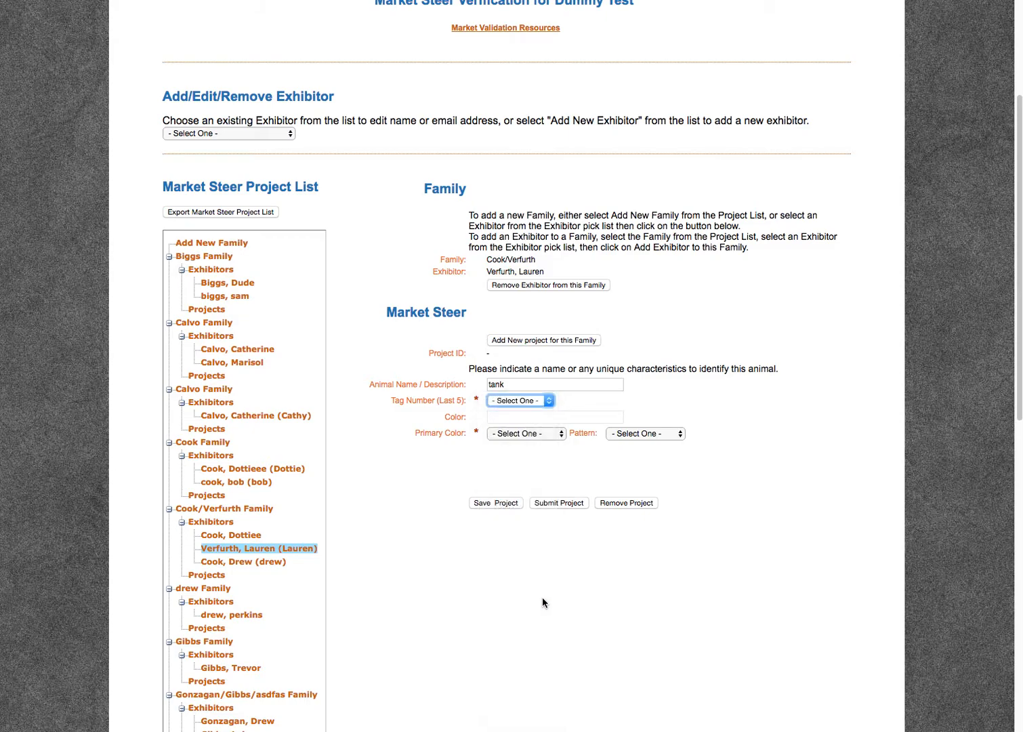
pyautogui.click(540, 435)
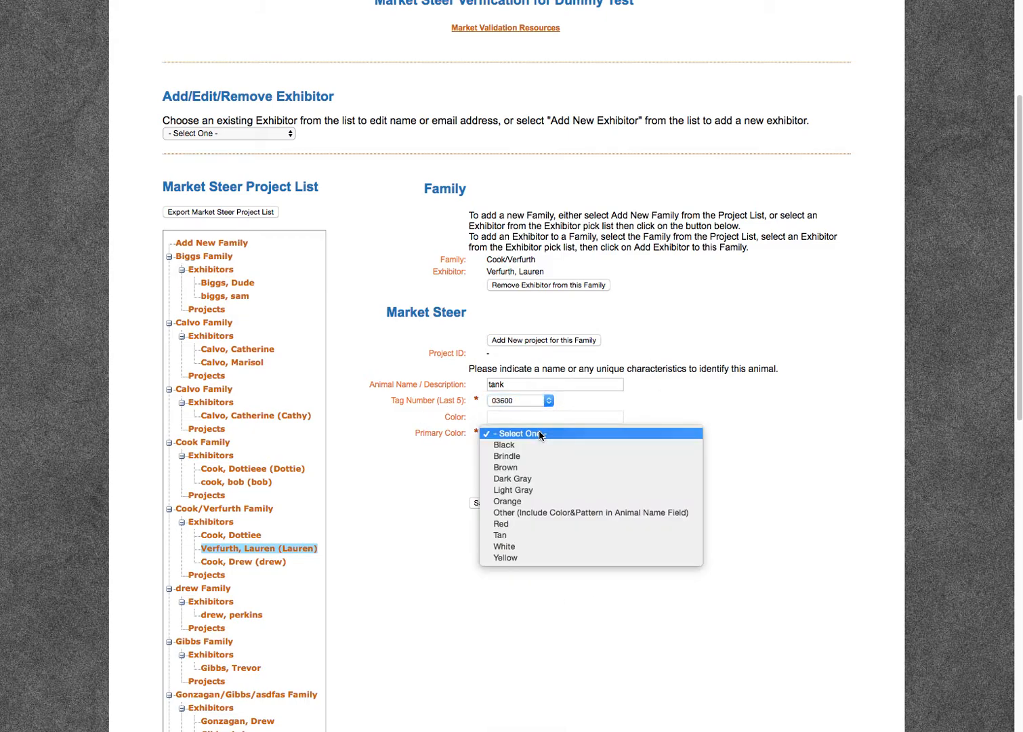
pyautogui.click(539, 448)
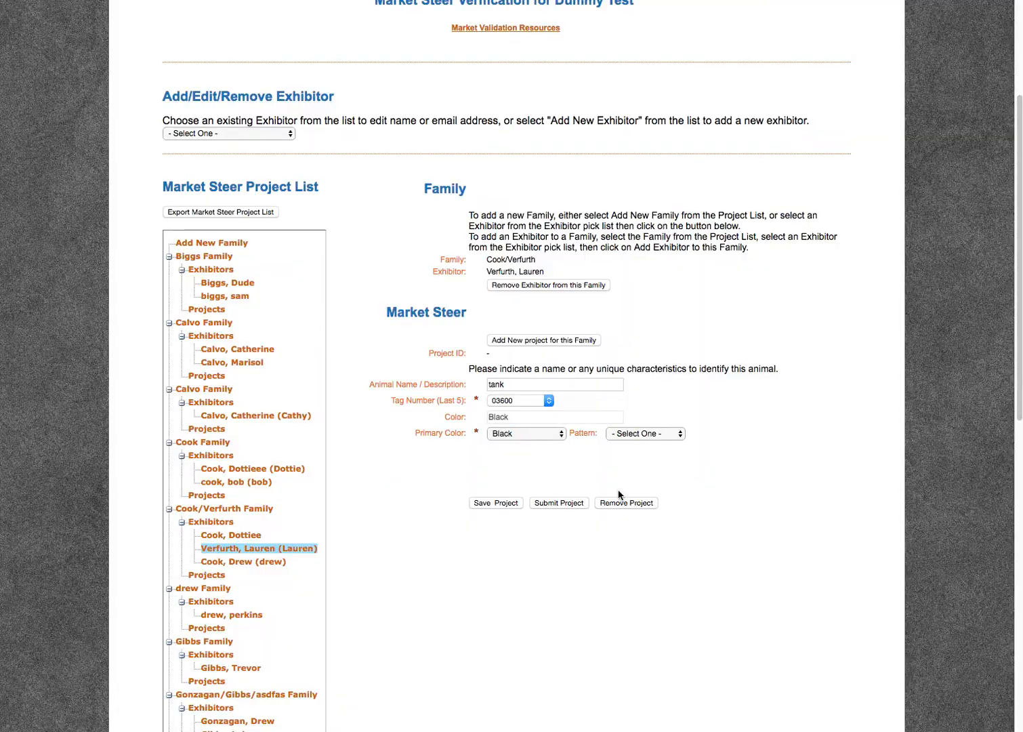
pyautogui.click(633, 439)
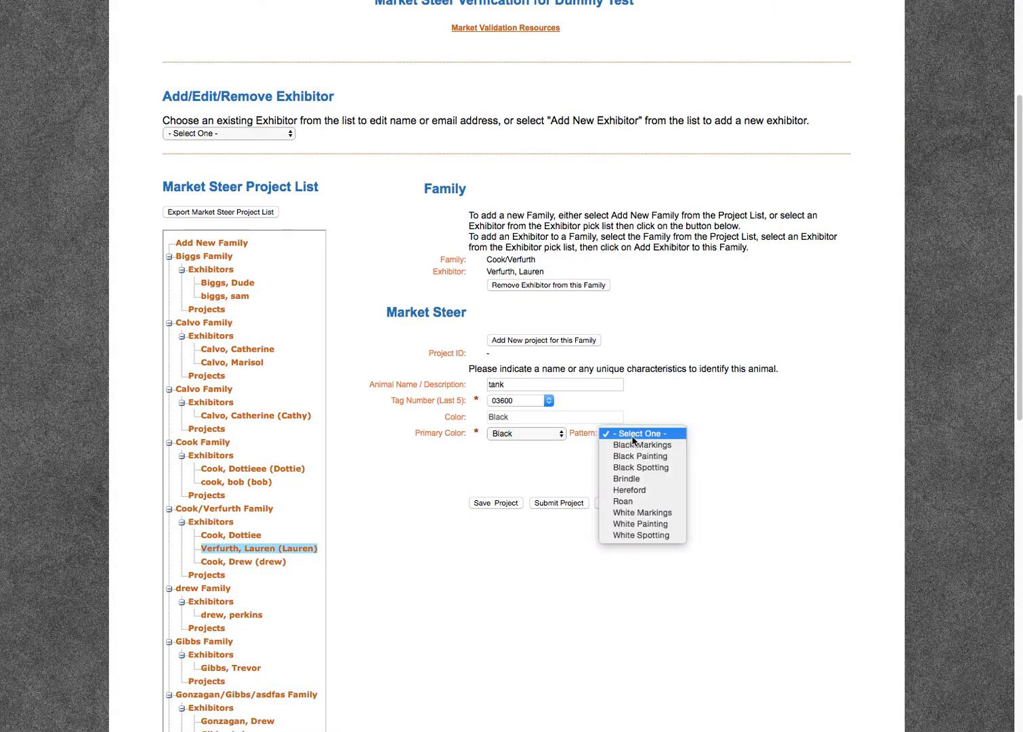
pyautogui.click(633, 438)
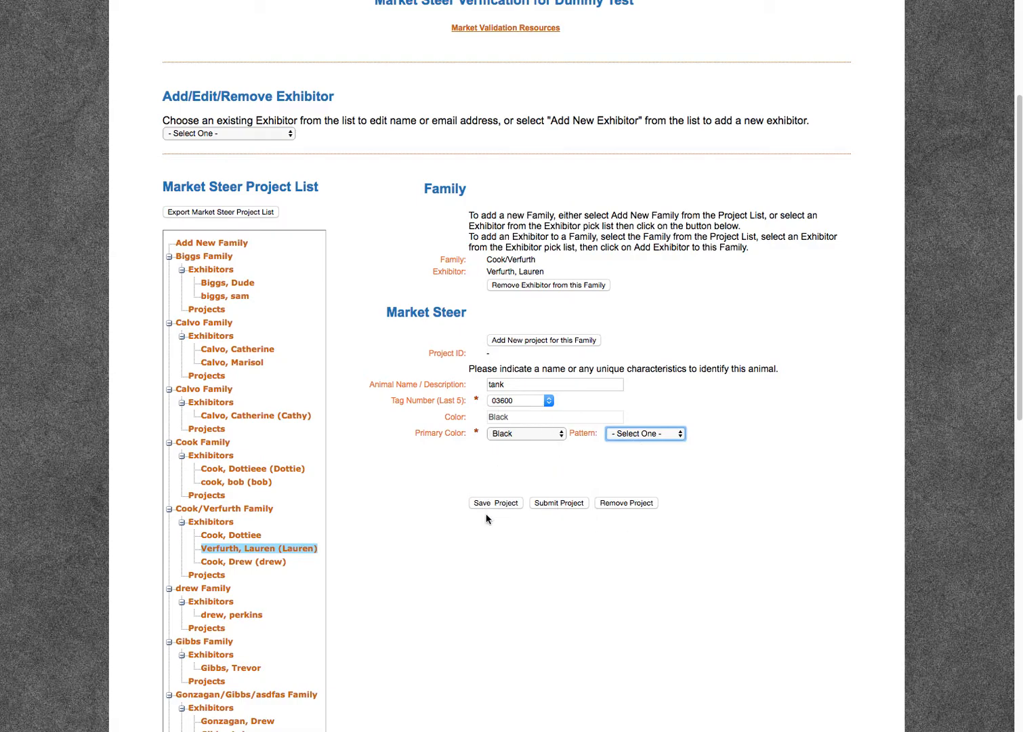
# - Submit the tank project and confirm both 03591 and 03600 show Submitted
pyautogui.click(542, 504)
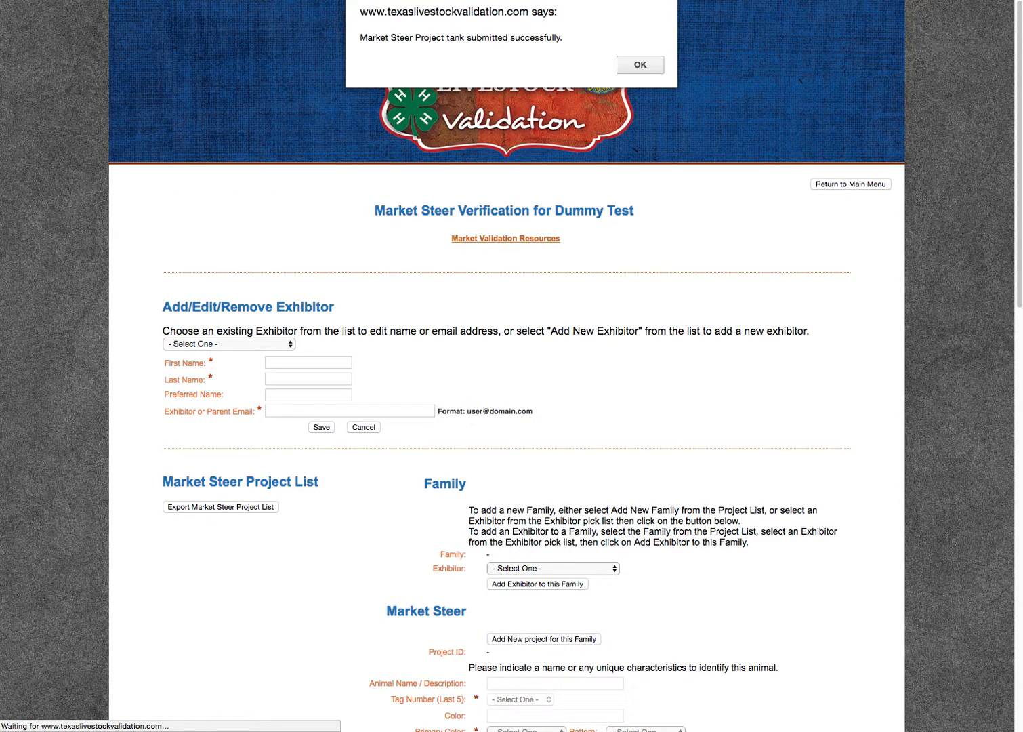
pyautogui.press('Return')
pyautogui.scroll(-6, 498, 399)
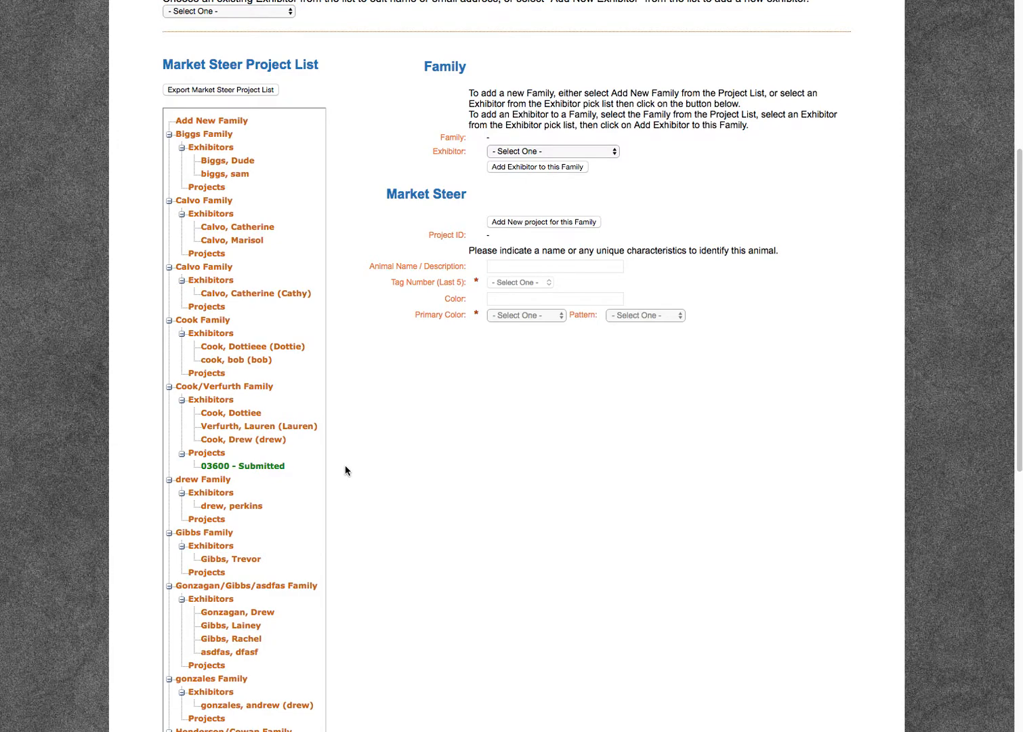
pyautogui.scroll(-10, 345, 470)
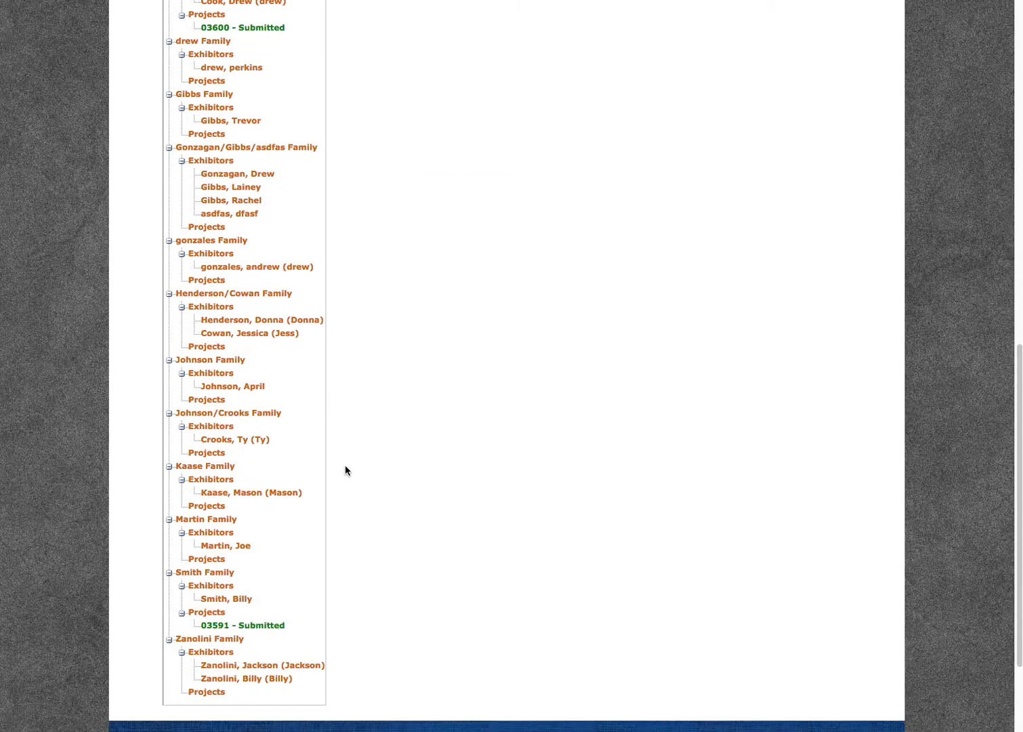